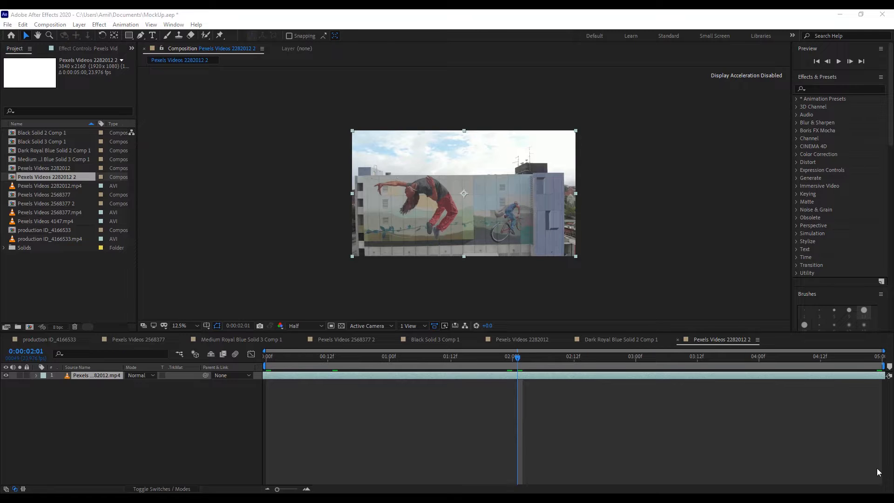
Scrub through the mural building clip to review how the wall moves, stopping at 0:00:02:04.
left_click_drag(675, 356, 778, 361)
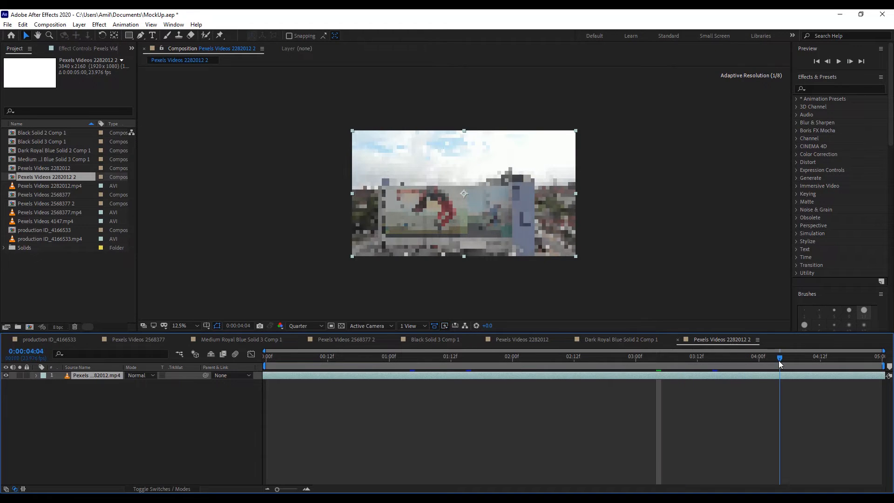
left_click_drag(360, 356, 507, 357)
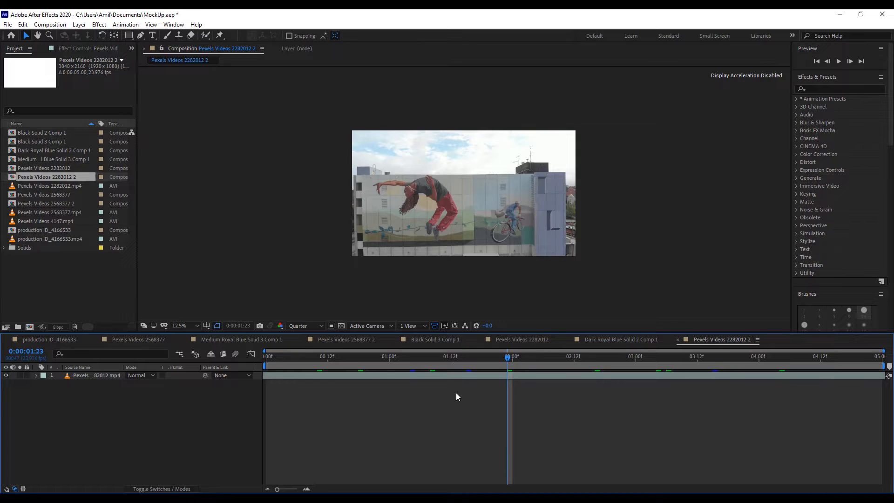
left_click(454, 366)
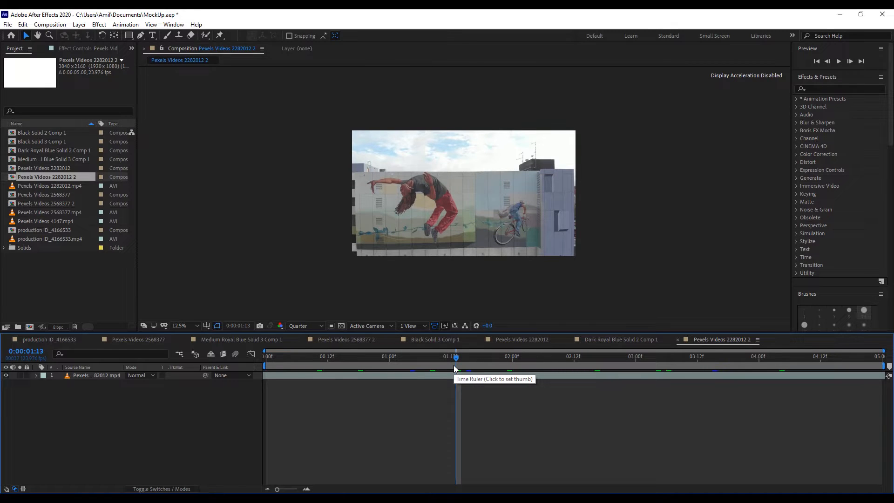
left_click(534, 367)
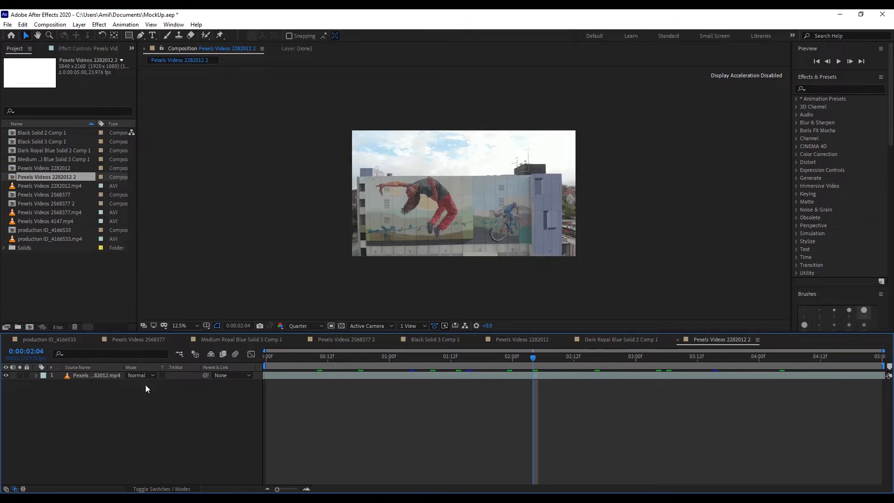
Apply the Mocha AE effect to the Pexels video layer and launch Mocha, continuing at proxy resolution.
left_click(100, 376)
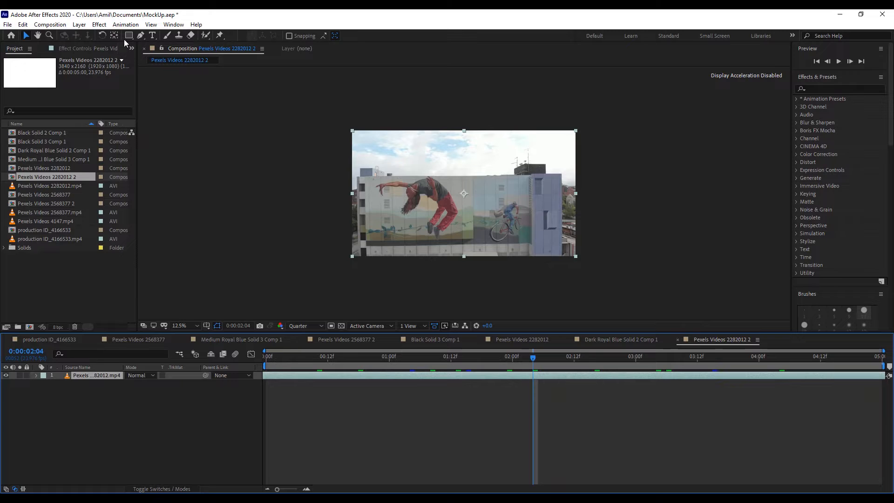
left_click(99, 24)
mouse_move(146, 100)
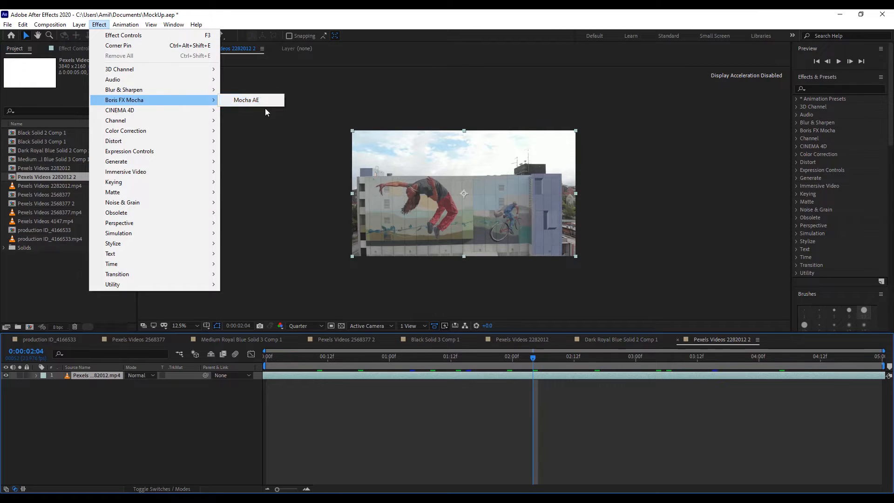
left_click(251, 105)
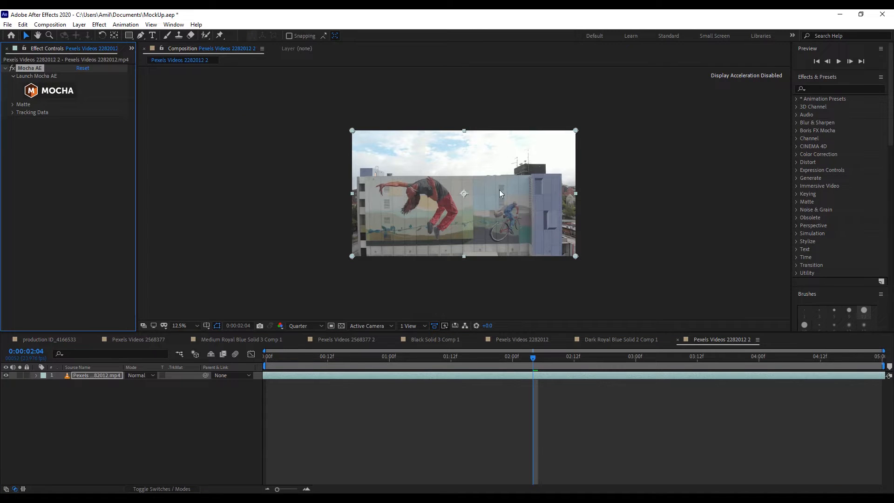
left_click(63, 94)
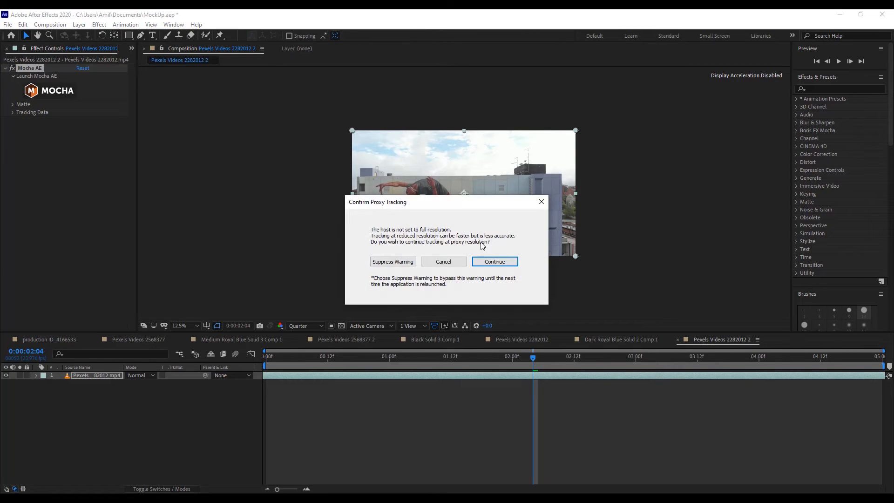
left_click(495, 261)
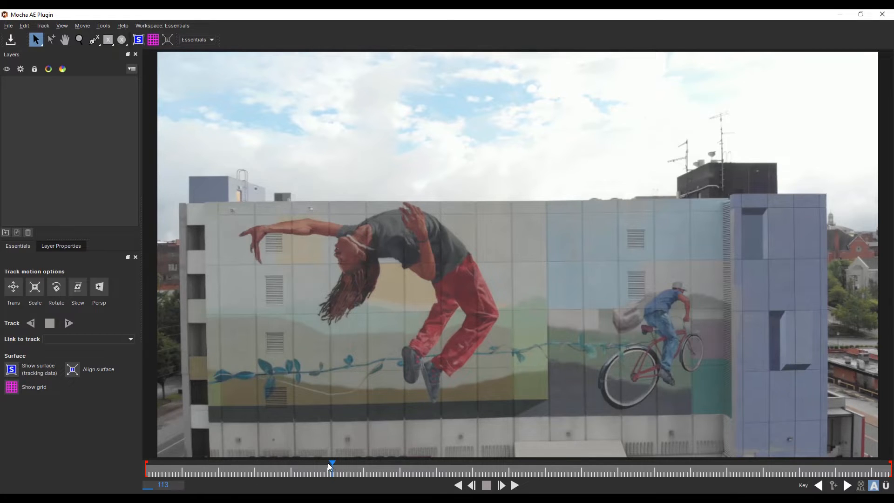
Draw a closed four-point X-Spline around the mural wall at frame 133.
left_click_drag(329, 466, 185, 468)
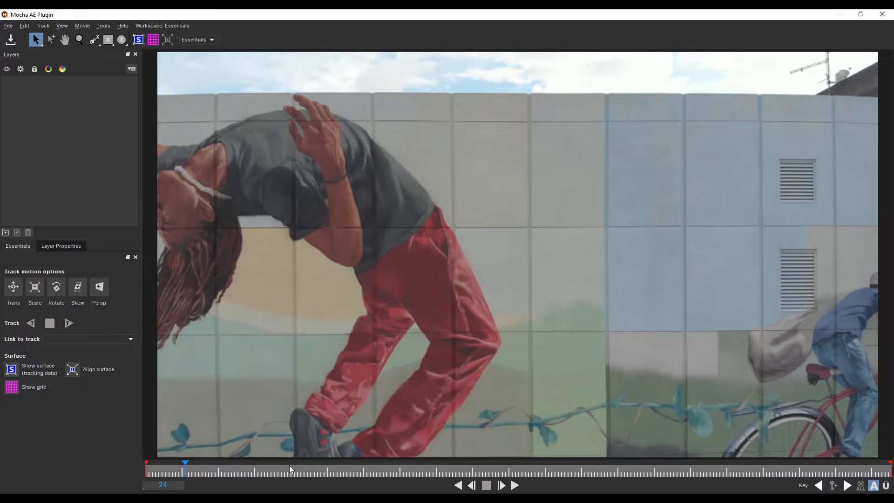
left_click(364, 468)
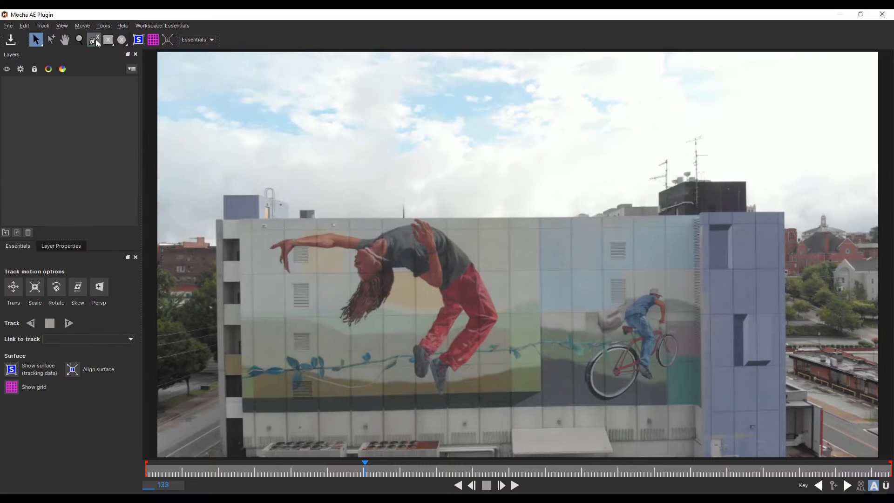
left_click(27, 22)
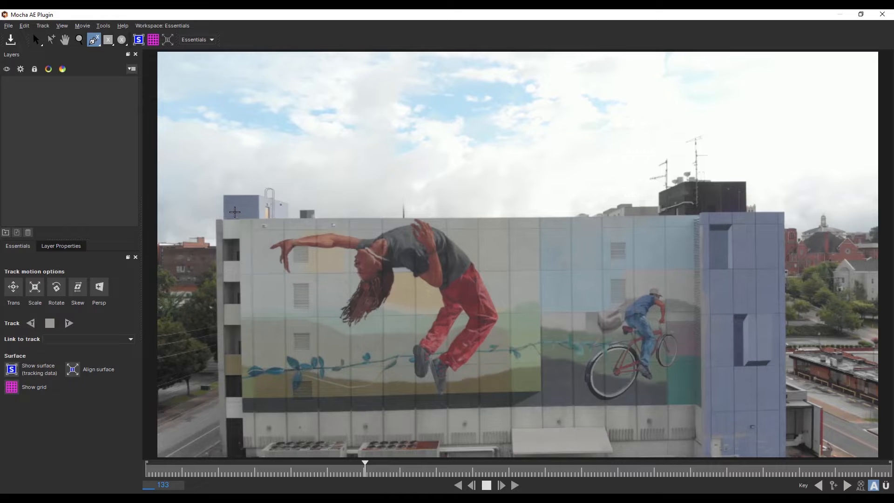
left_click(216, 212)
left_click(403, 206)
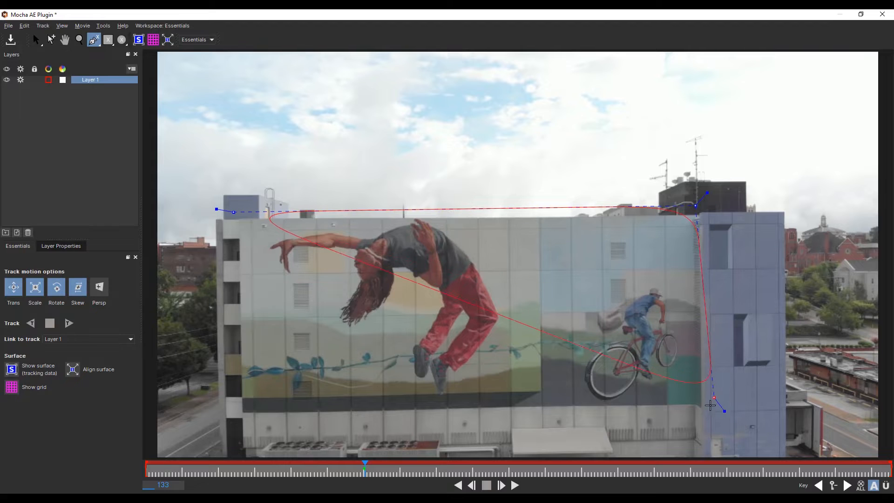
left_click(696, 422)
left_click_drag(696, 423, 696, 414)
left_click_drag(301, 421, 213, 424)
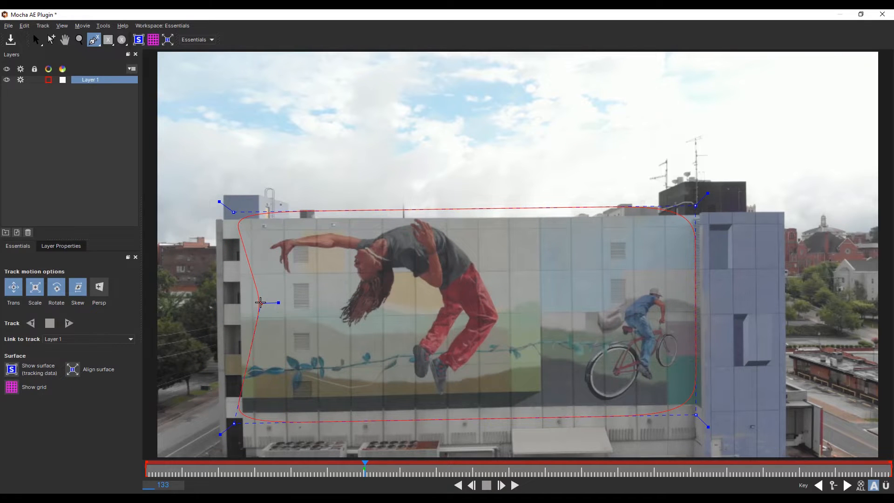
right_click(261, 304)
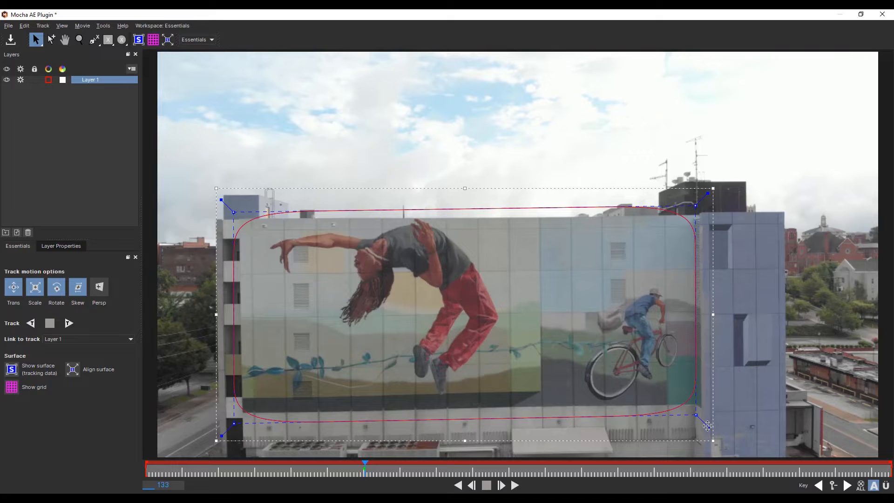
Sharpen all four corners of the spline so that its edges run straight around the mural wall.
left_click_drag(708, 427, 713, 427)
left_click_drag(219, 434, 219, 438)
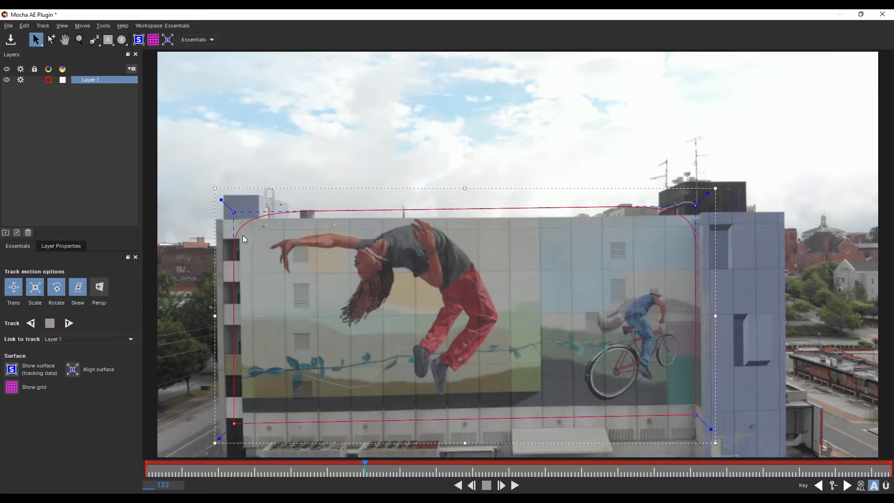
left_click_drag(220, 197, 218, 197)
left_click_drag(711, 194, 710, 191)
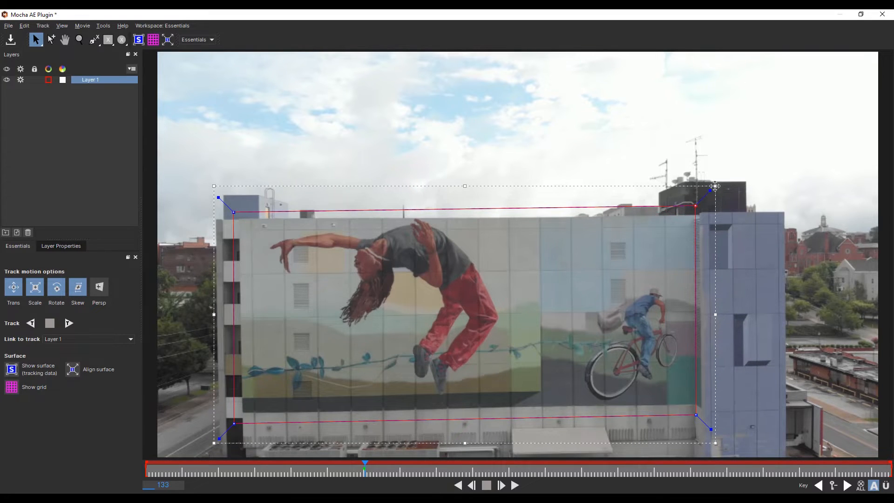
Show the planar grid and the planar surface over the mural at frame 129.
left_click(153, 40)
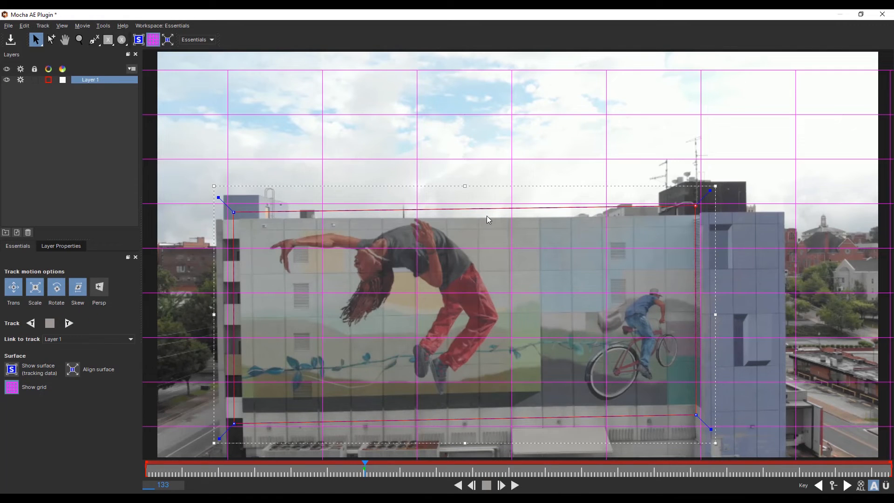
key("Left")
key("Left")
key("Left")
key("Left")
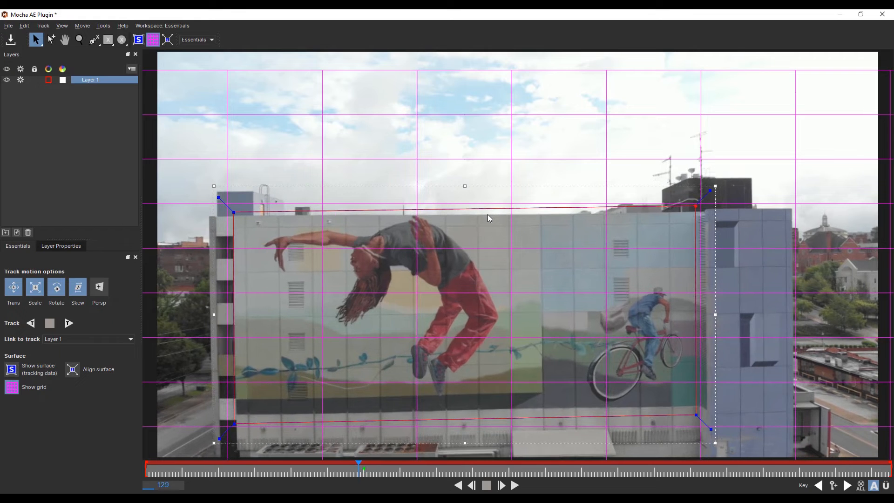
left_click_drag(214, 187, 181, 172)
key("ctrl+z")
left_click(13, 370)
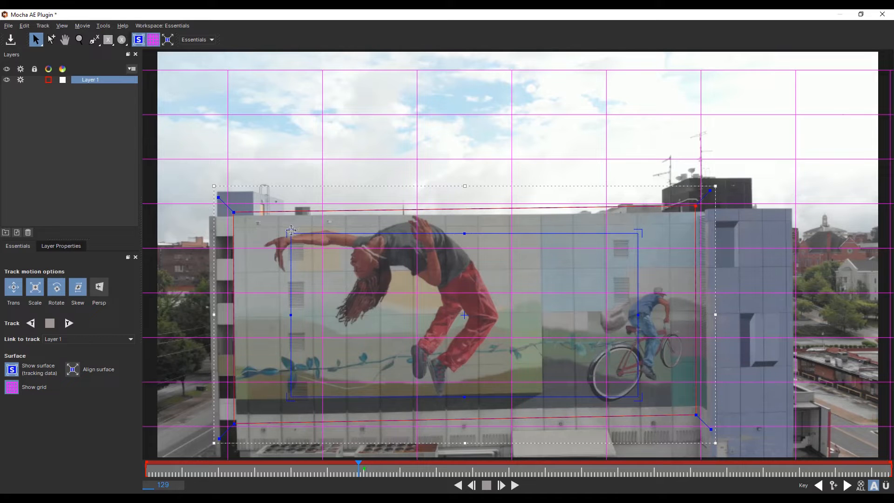
Fit the four corners of the planar surface to the corners of the painted mural wall.
left_click_drag(291, 230, 234, 213)
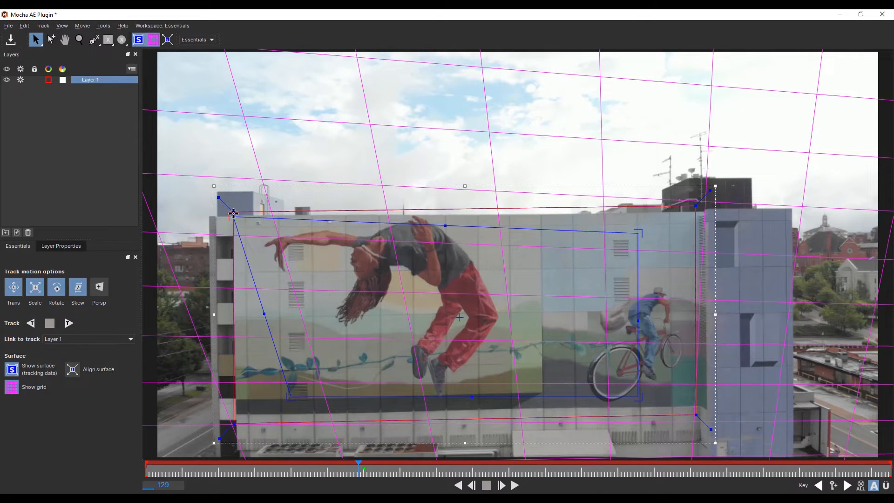
left_click_drag(640, 232, 697, 211)
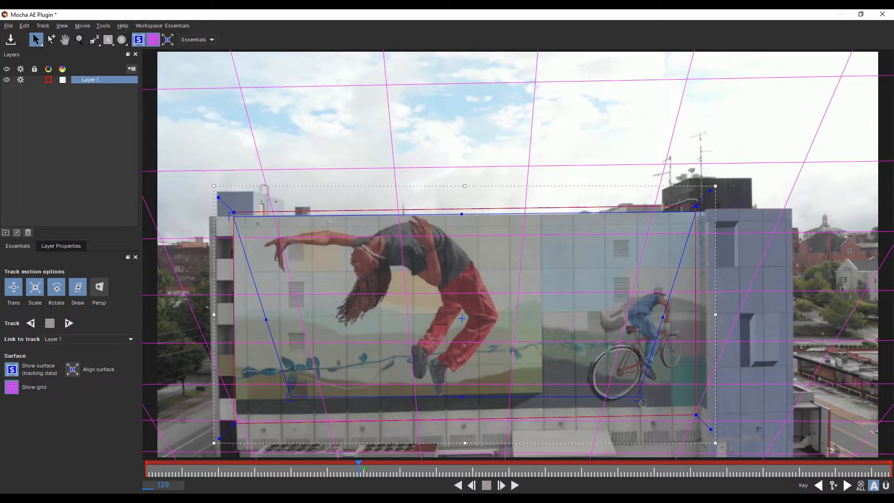
left_click_drag(643, 403, 703, 406)
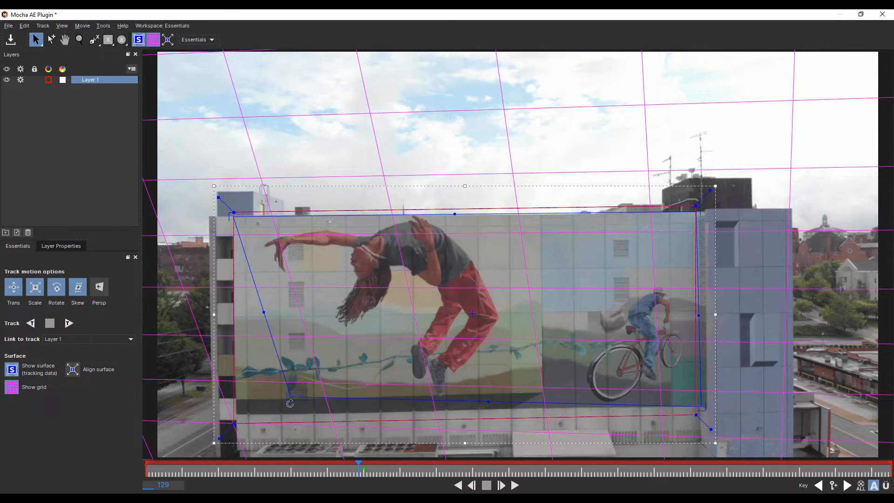
left_click_drag(289, 399, 233, 415)
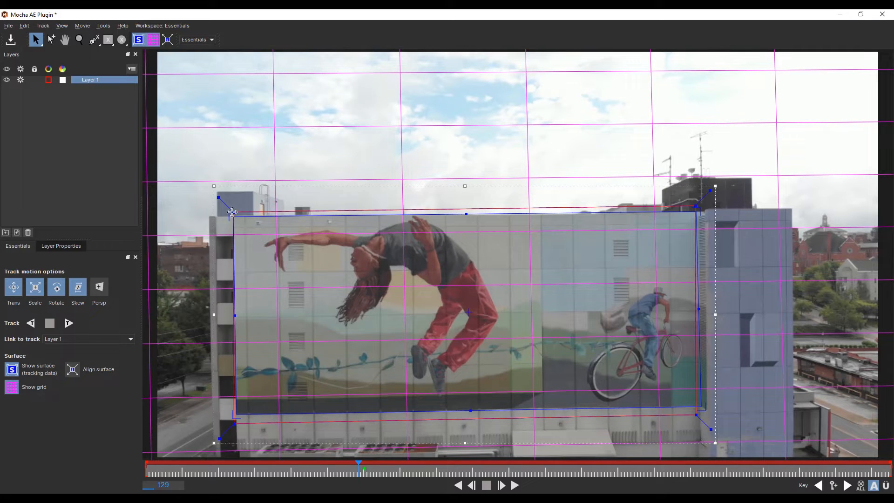
left_click_drag(230, 215, 229, 214)
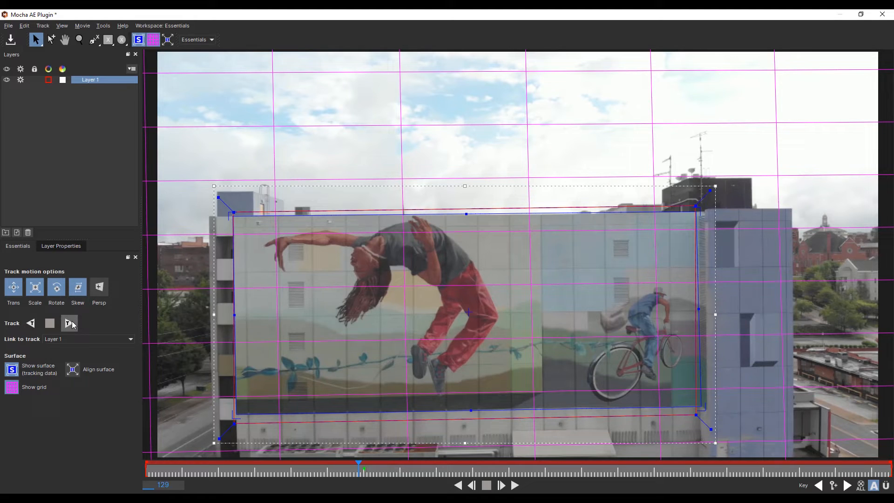
Track Layer 1 backward and forward through the whole clip, save the Mocha project and return to After Effects.
left_click(29, 324)
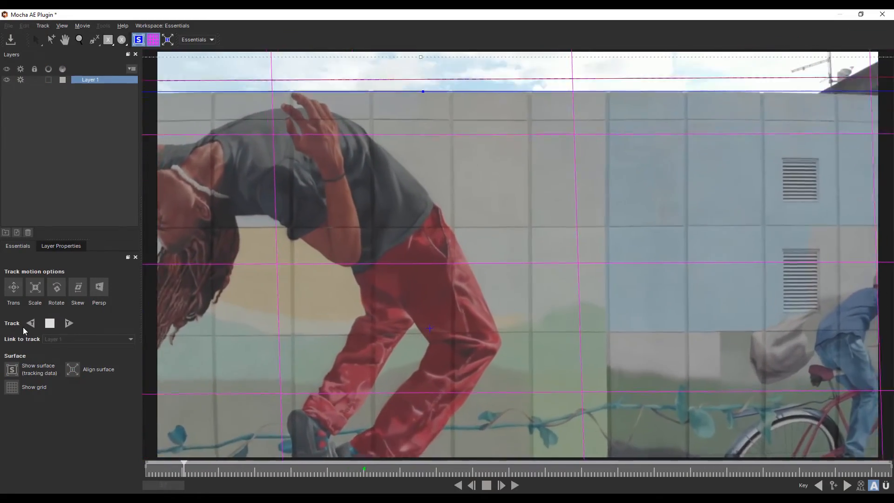
left_click(65, 328)
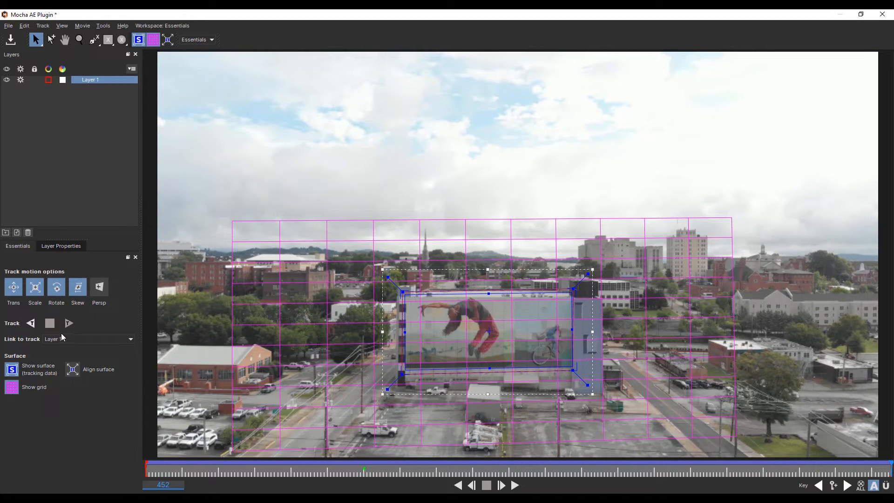
left_click(11, 40)
left_click(889, 14)
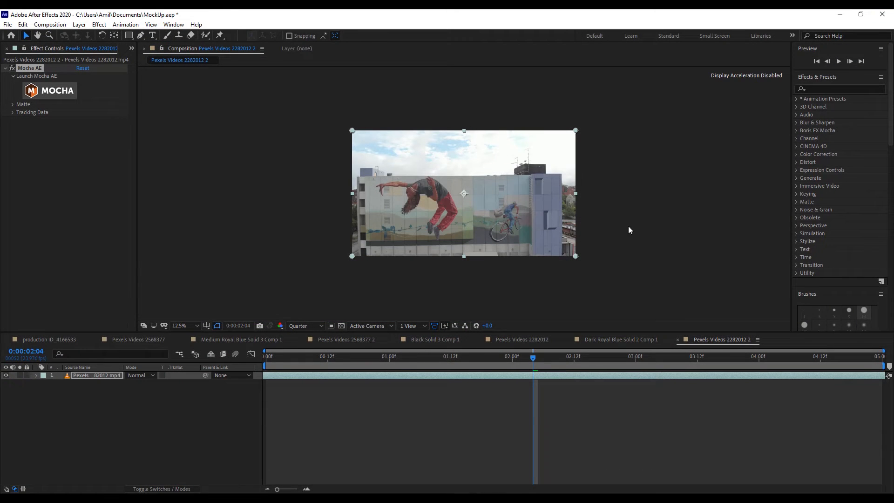
Expand the Tracking Data settings of the Mocha AE effect on the video layer.
left_click(91, 423)
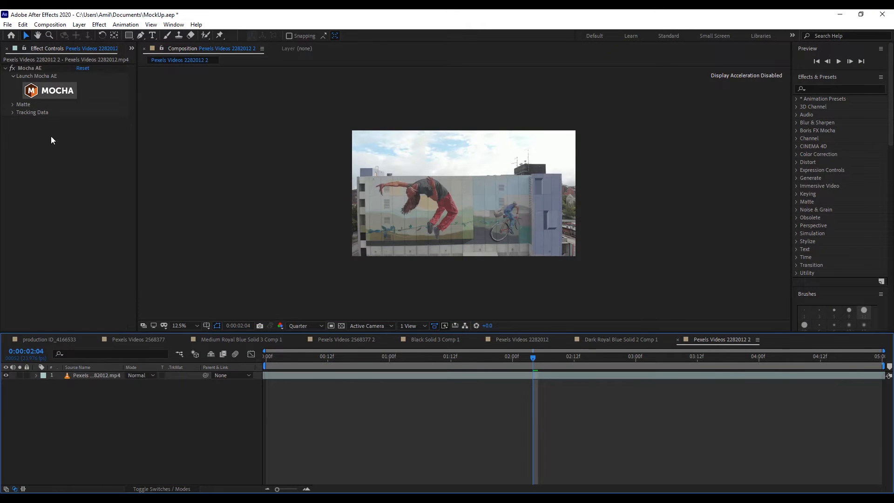
left_click(39, 68)
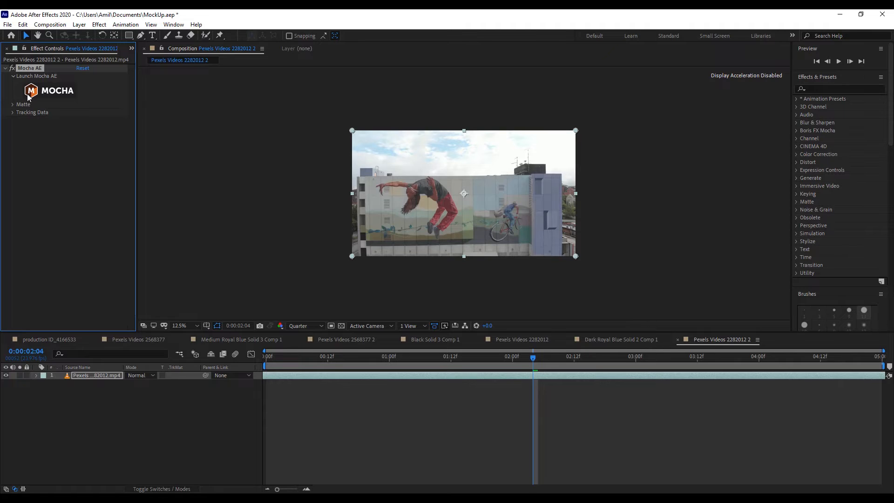
left_click(14, 113)
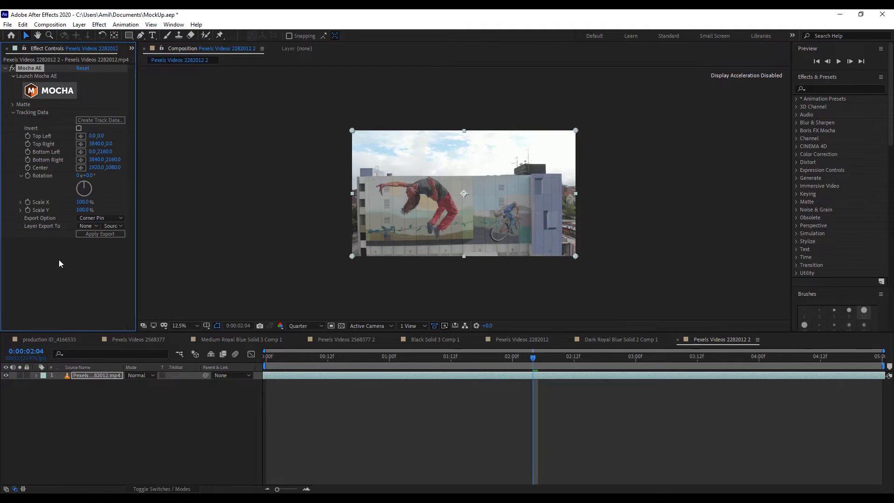
left_click(60, 312)
Create a 3840 × 2160 px solid coloured pale blue, sampled from the sky in the footage.
left_click(127, 416)
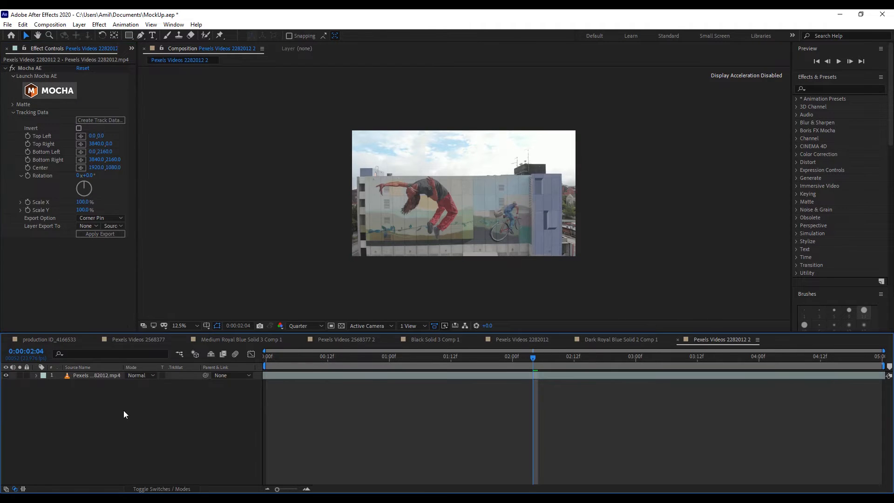
key("ctrl+y")
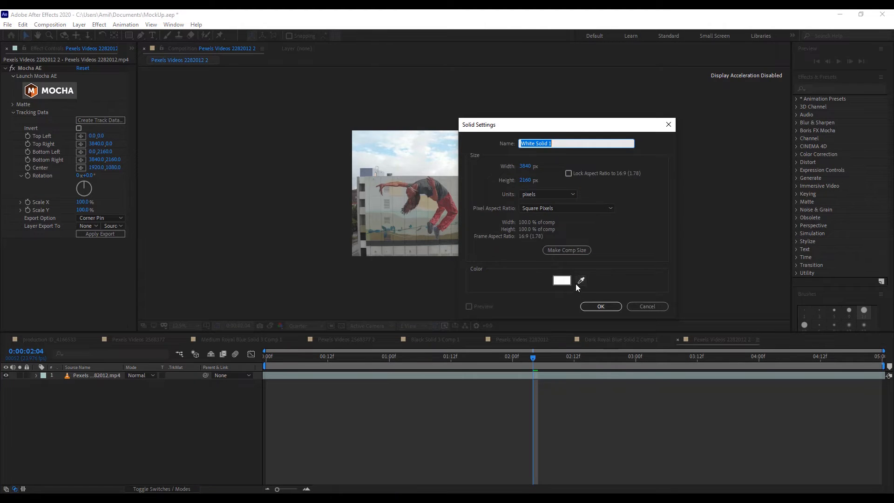
left_click(562, 281)
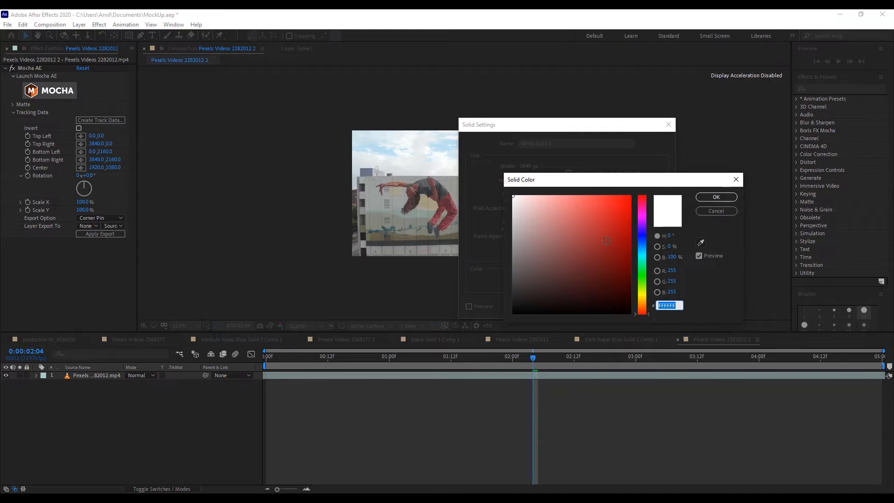
left_click(629, 197)
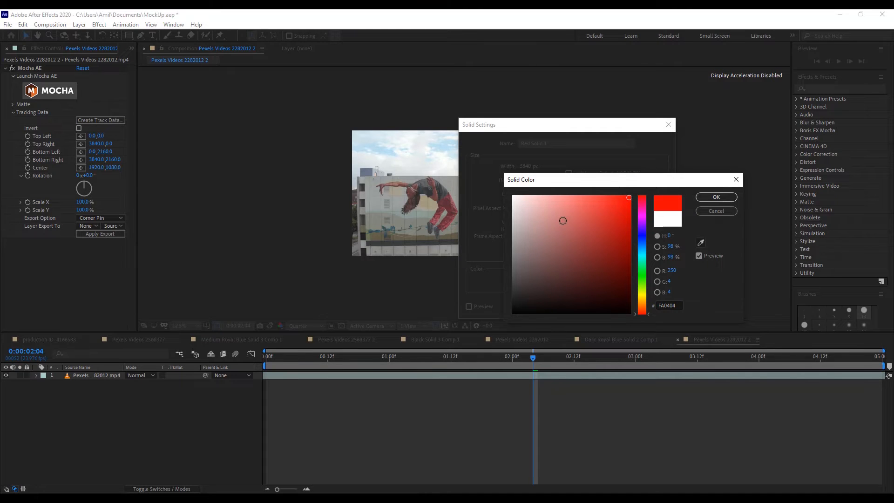
left_click_drag(563, 221, 525, 184)
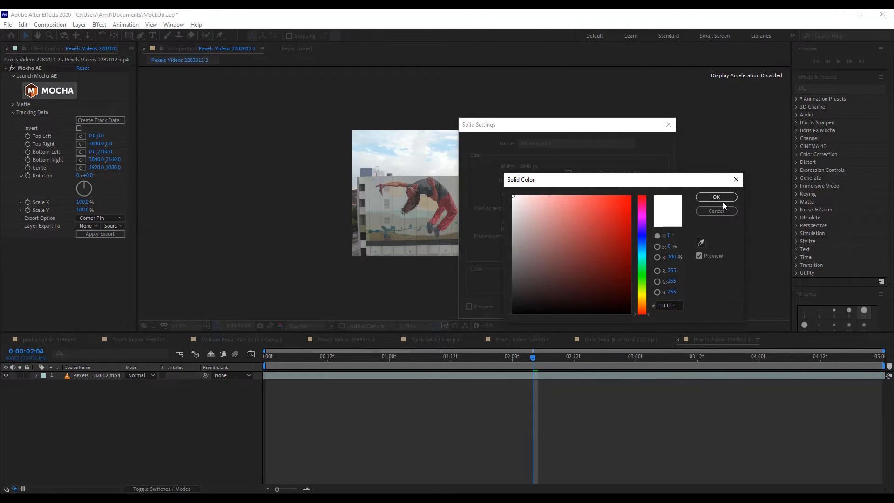
left_click(701, 242)
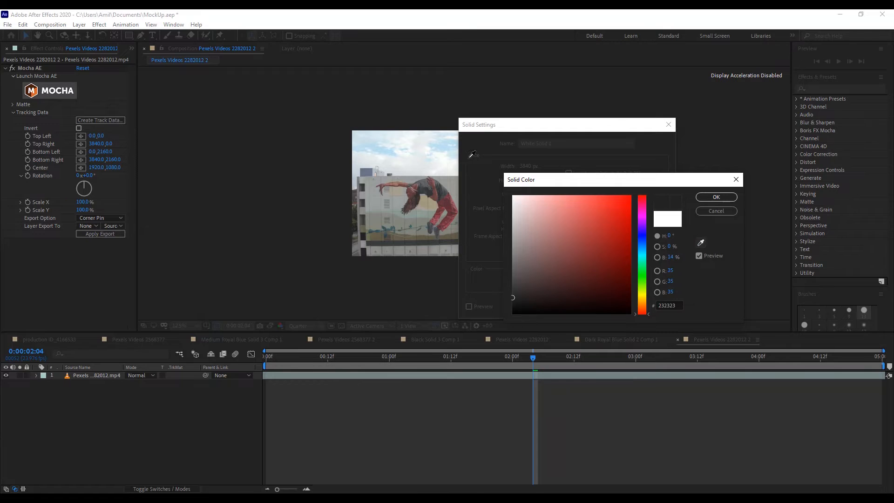
left_click(447, 140)
left_click(717, 197)
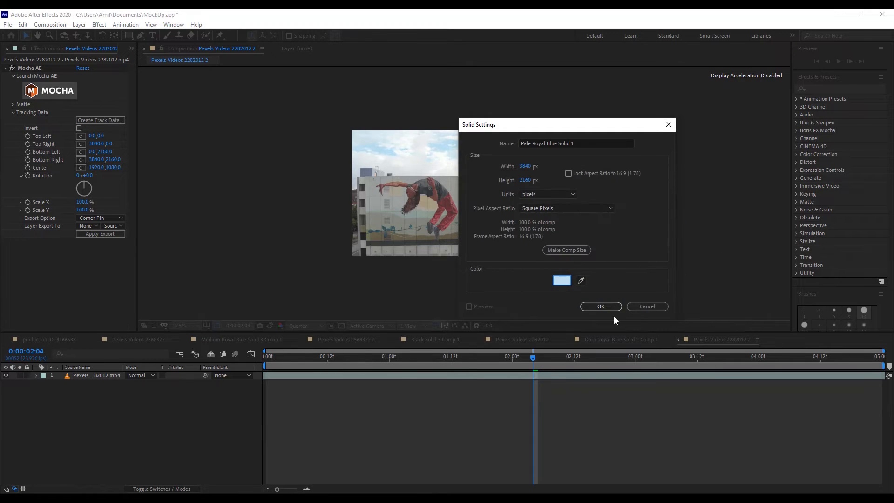
left_click(603, 307)
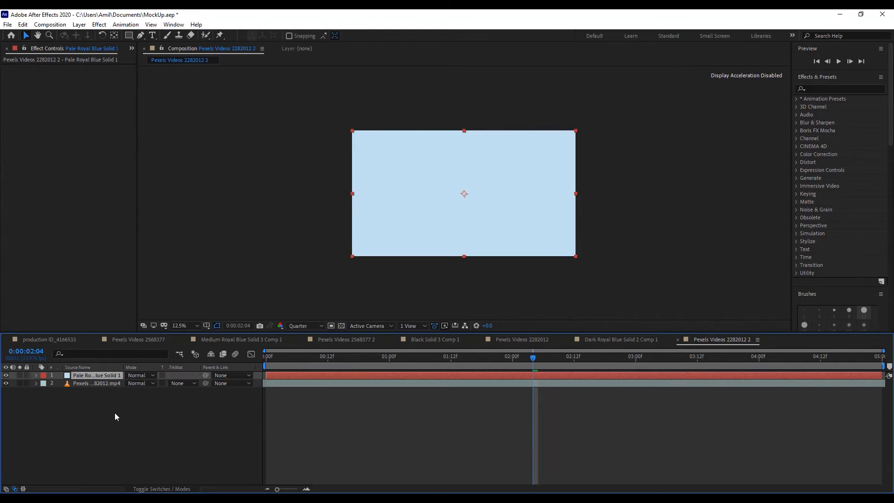
Pre-compose the pale blue solid, leaving all attributes in the current composition, and hide the resulting layer.
left_click(114, 412)
left_click(85, 376)
right_click(86, 376)
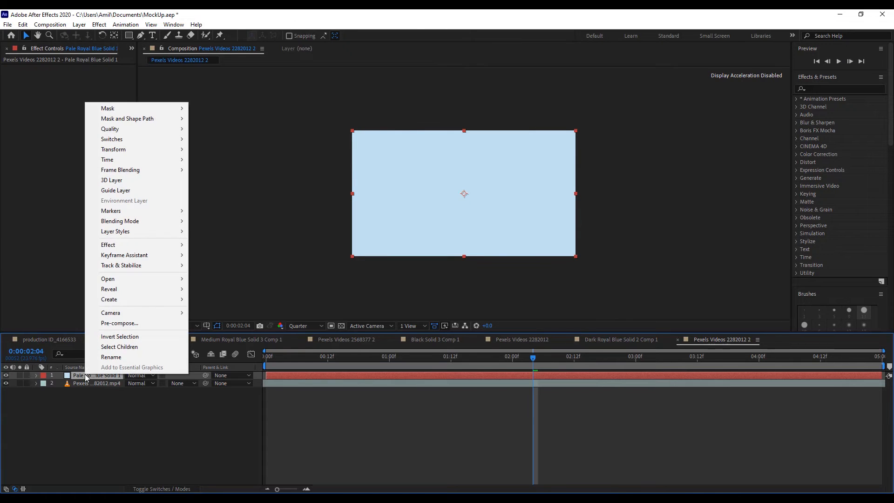
left_click(113, 324)
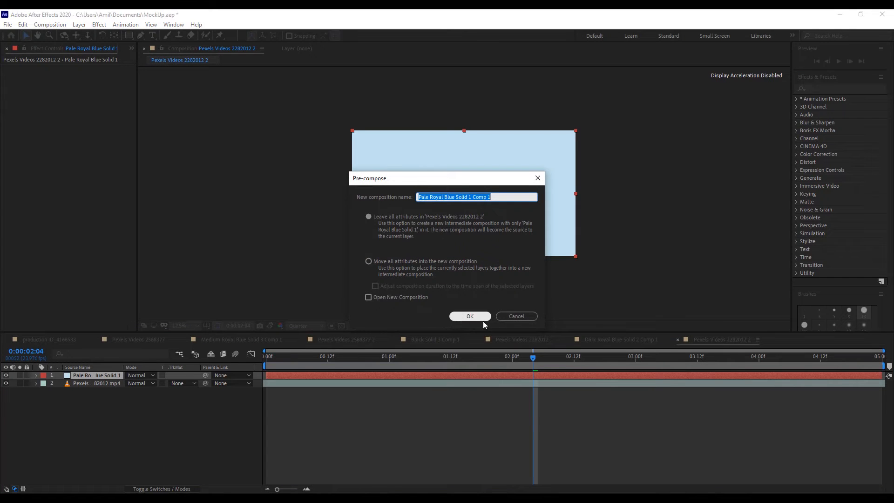
left_click(470, 316)
left_click(72, 409)
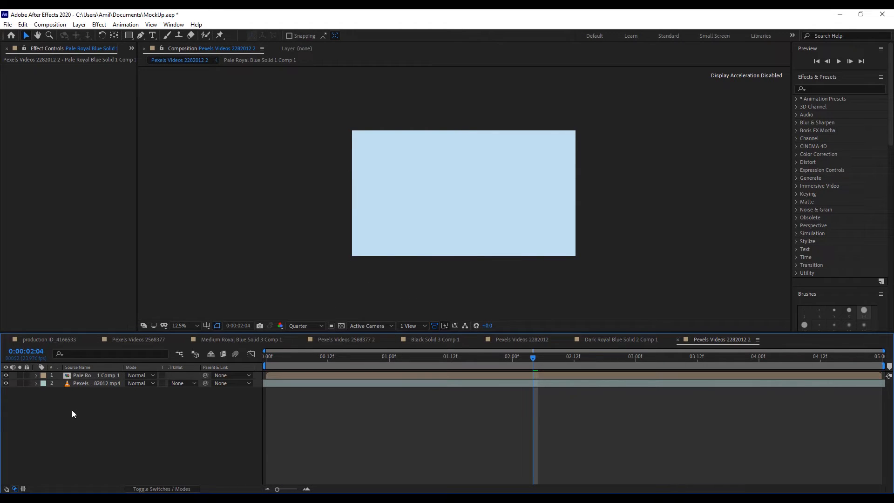
left_click(6, 376)
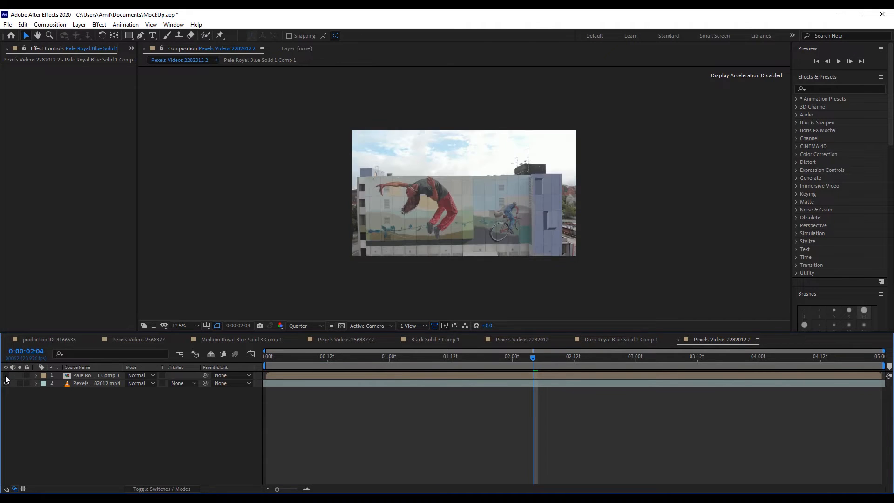
Create track data from Mocha's Layer 1 in the Mocha AE effect on the Pexels Videos 2282012.mp4 layer.
left_click(86, 384)
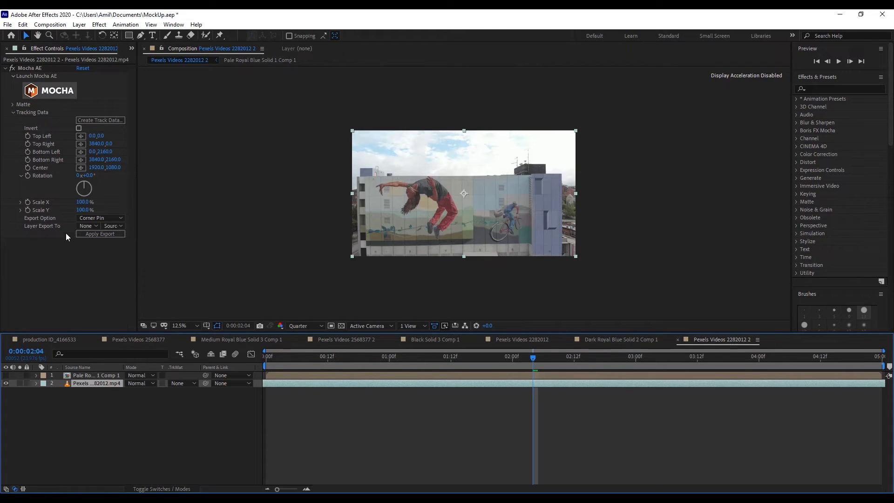
left_click(91, 377)
left_click(95, 384)
left_click(122, 121)
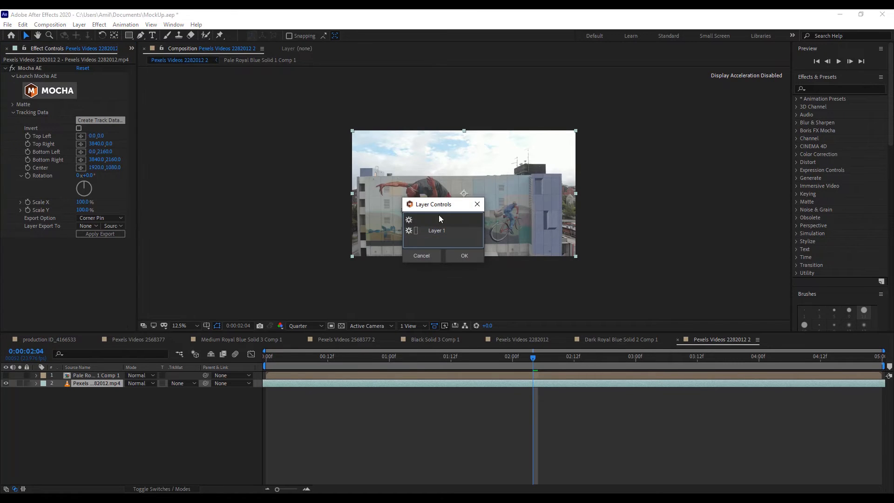
left_click(441, 232)
left_click(466, 256)
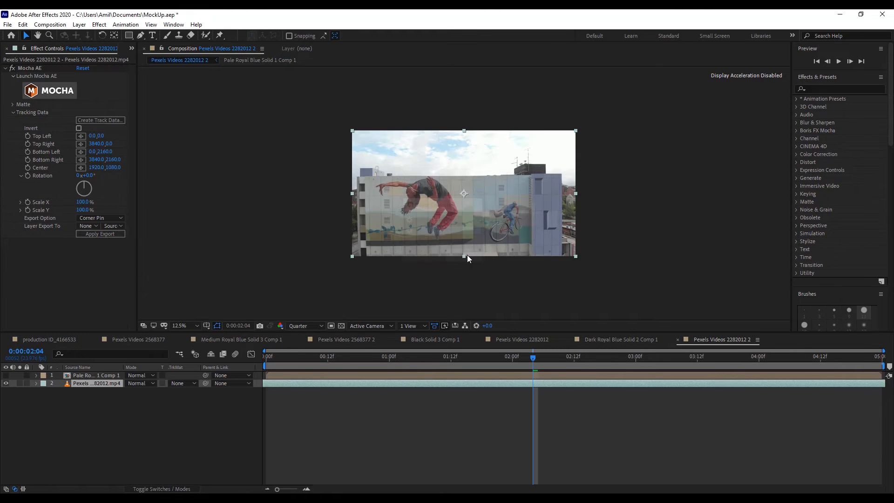
left_click(116, 218)
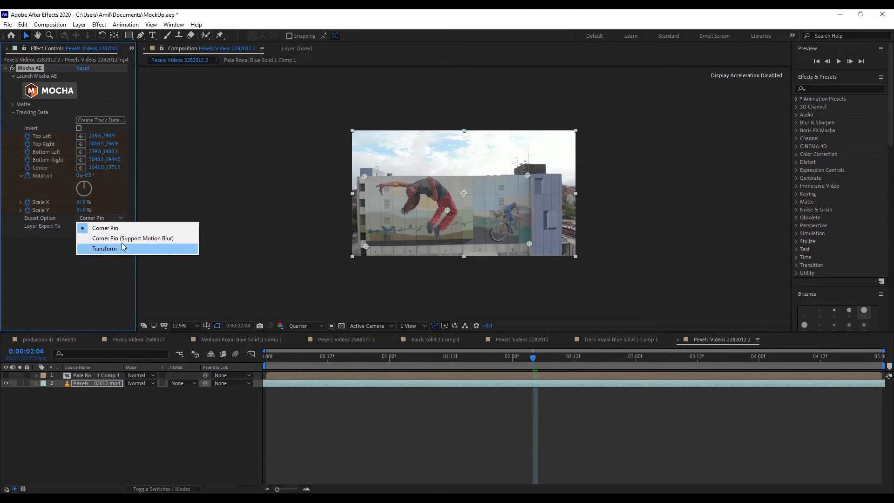
key("Escape")
left_click(93, 227)
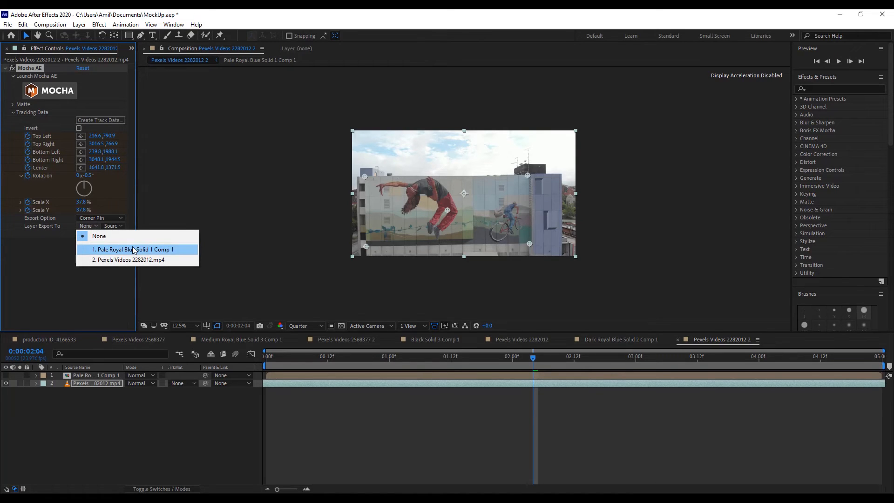
left_click(139, 411)
left_click(144, 427)
Show the layer switches in the timeline in place of the blending mode and track matte columns.
left_click(102, 375)
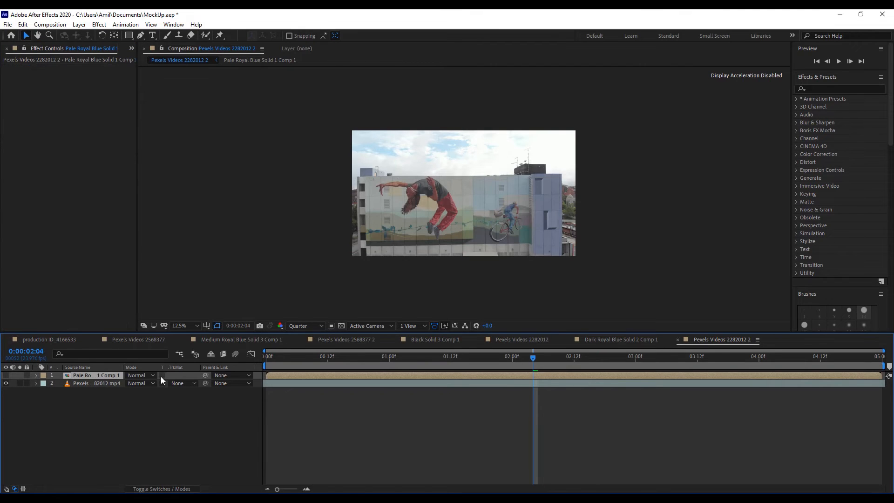
key("F4")
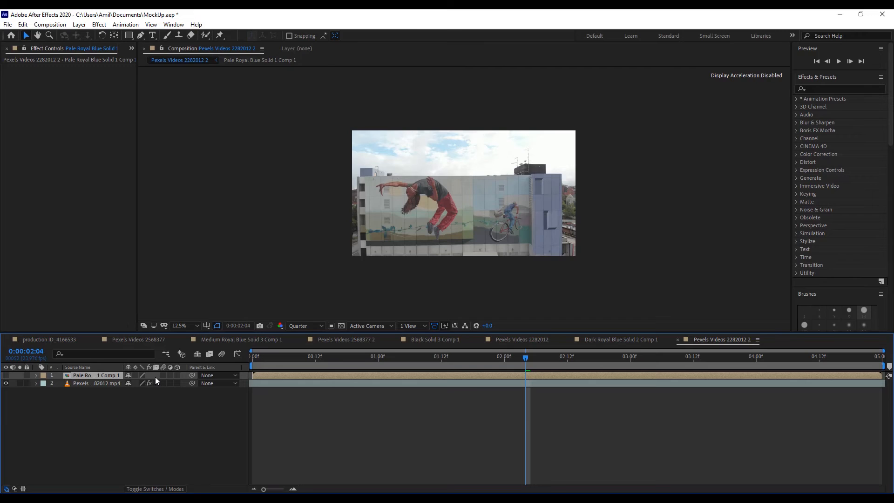
left_click(149, 383)
Export the video layer's Mocha AE tracking data as Corner Pin to the pre-composed solid layer.
left_click(89, 384)
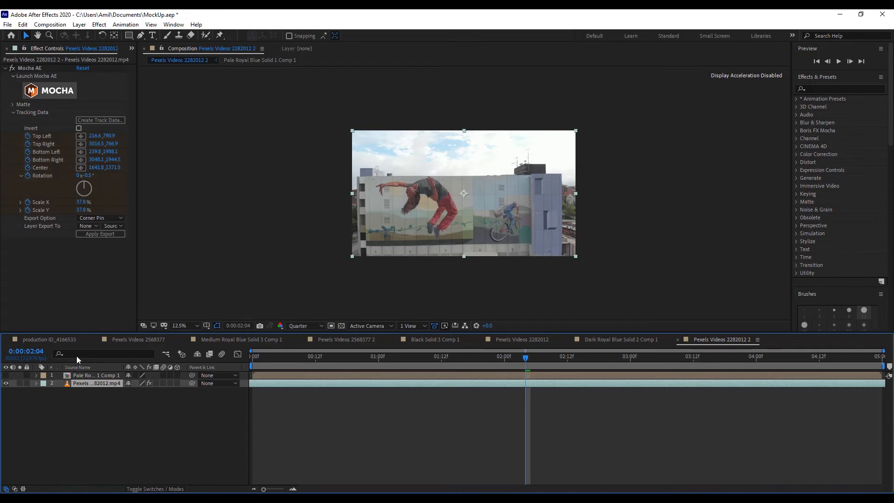
left_click(89, 225)
left_click(123, 251)
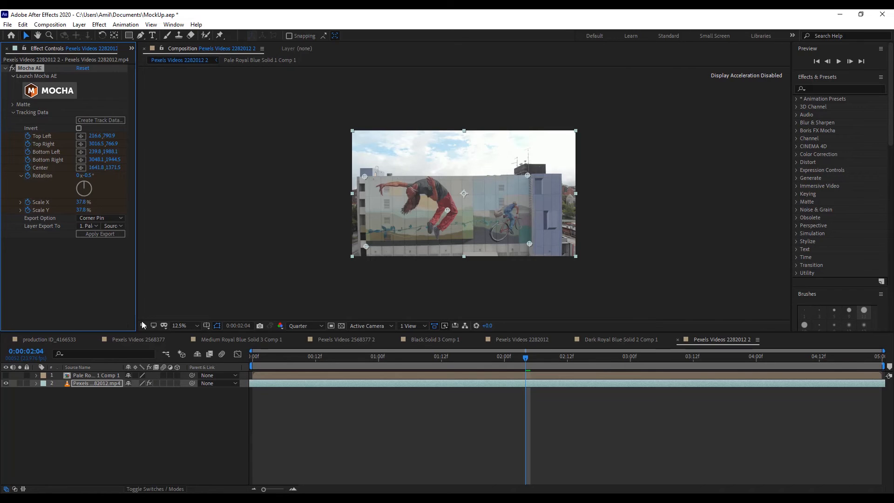
left_click(102, 235)
Reveal the Corner Pin keyframes on the pre-composed solid layer, make the layer visible at 0:00:03:05 and collapse its properties.
left_click(88, 376)
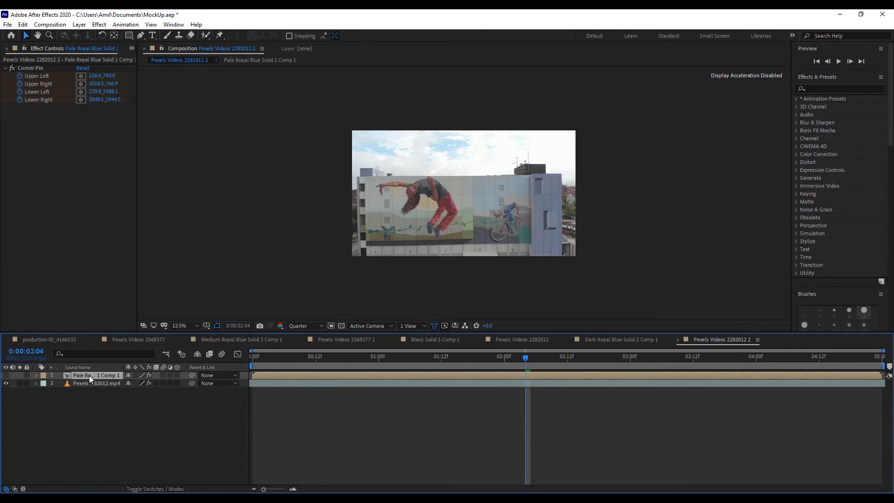
key("u")
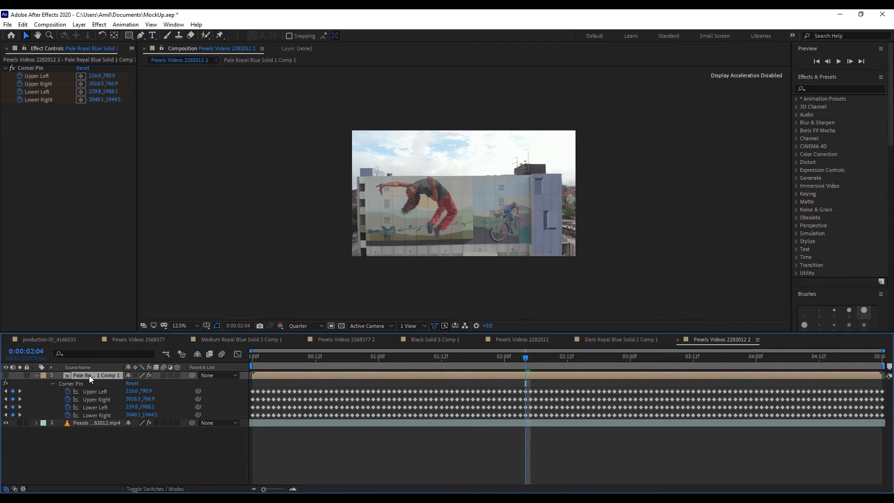
left_click(656, 363)
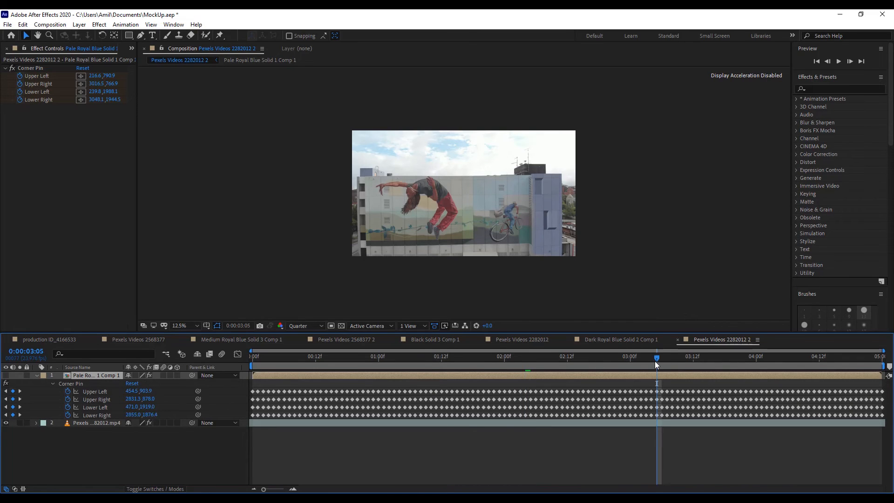
left_click(6, 376)
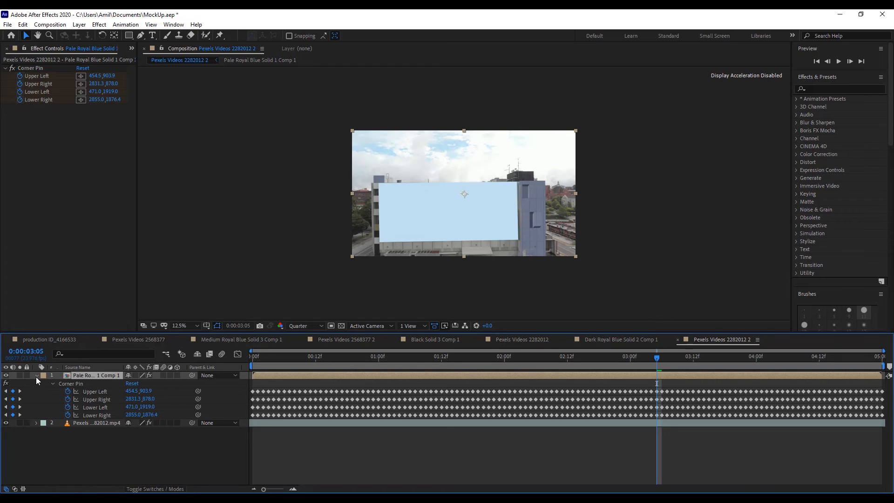
left_click(36, 376)
Examine how the pinned solid fits the mural wall at several points across the clip.
left_click(543, 299)
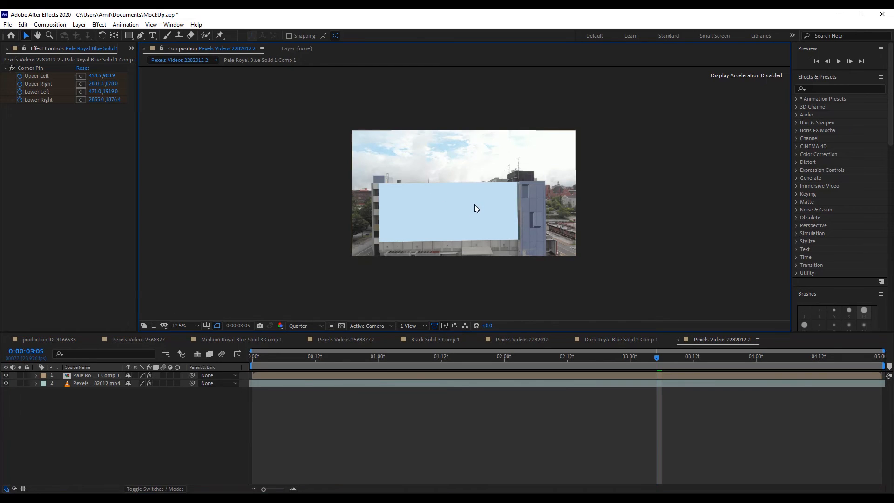
left_click(310, 359)
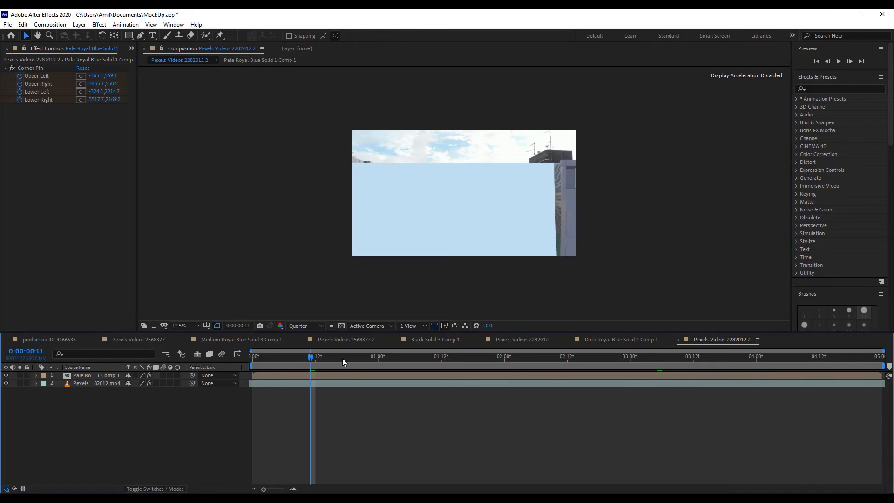
left_click(400, 357)
left_click(543, 360)
left_click(647, 361)
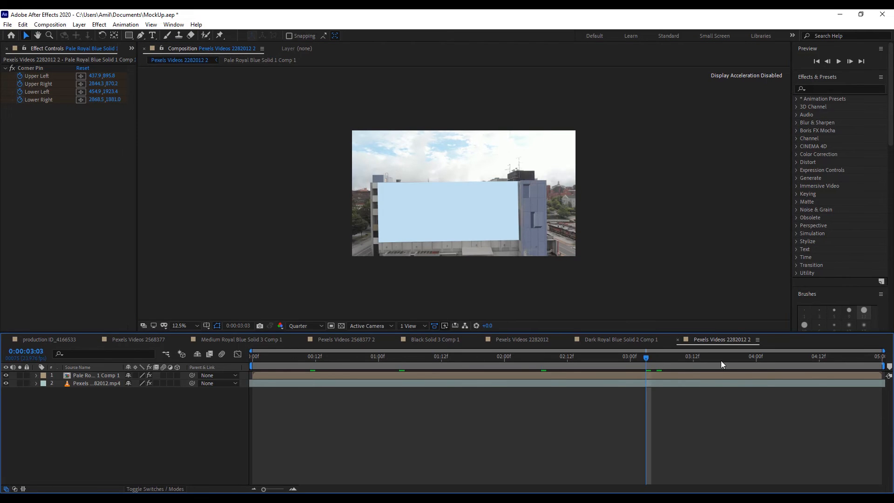
left_click(721, 360)
left_click(782, 361)
left_click(845, 360)
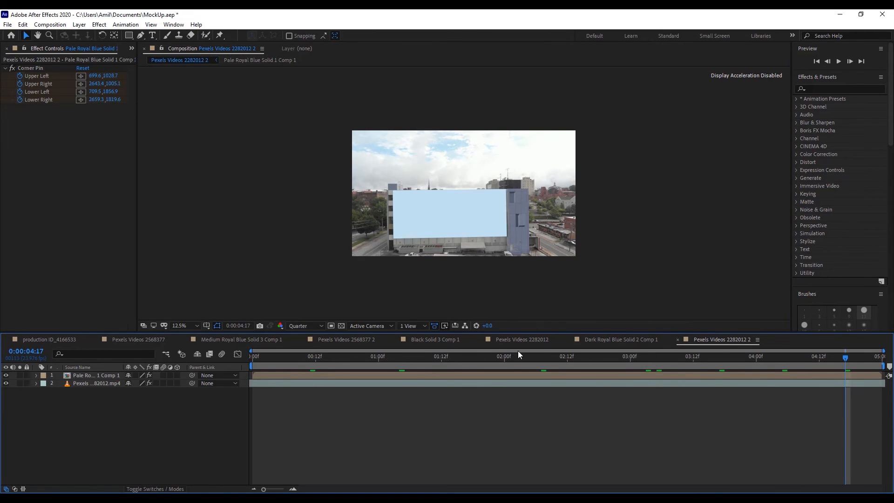
left_click(509, 365)
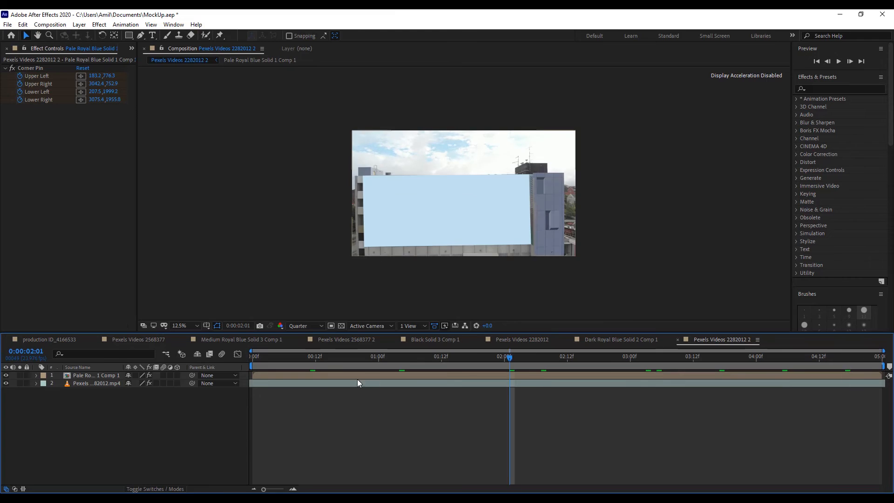
Open the pre-composed pale blue solid composition and add a text layer reading MOTION GRAPHICS ARTIST, with one word per line.
double_click(101, 375)
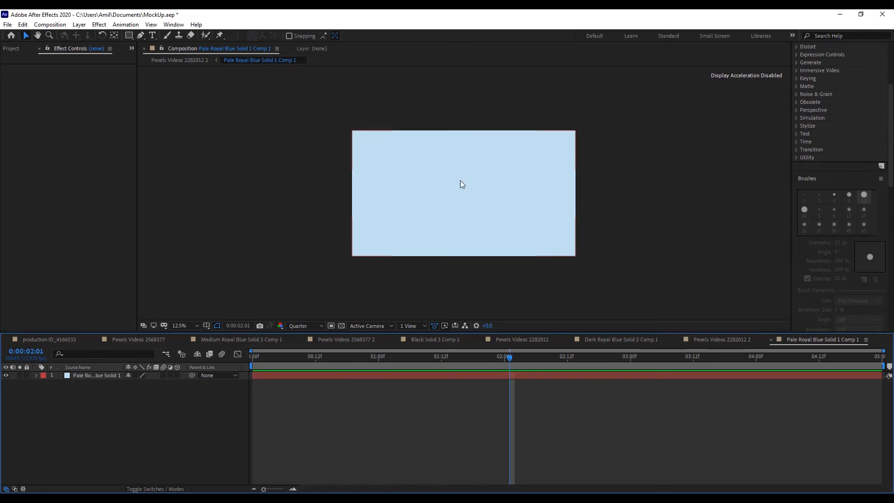
left_click(154, 36)
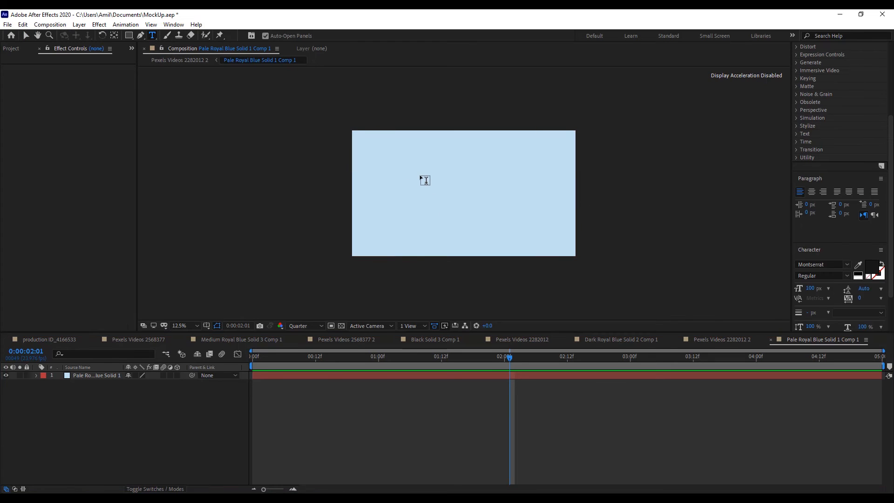
left_click(421, 175)
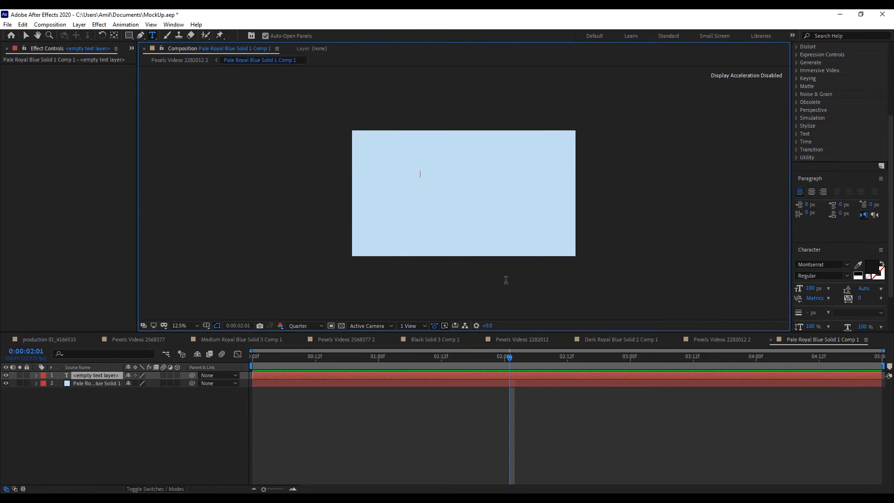
type("I")
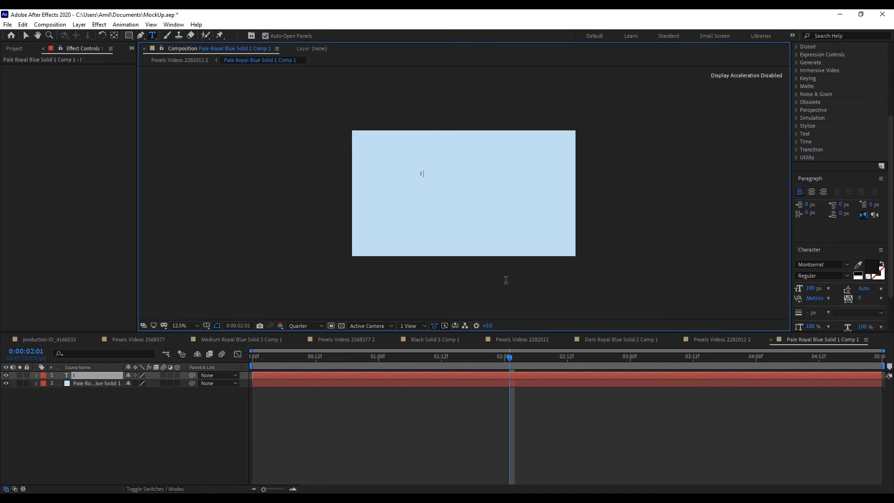
key("BackSpace")
type("MOtion")
key("Return")
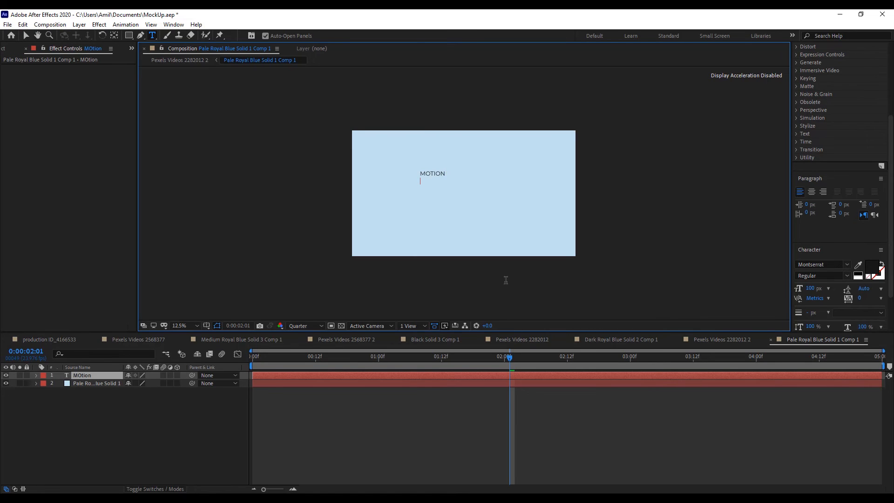
type("Graphics")
key("Return")
type("A")
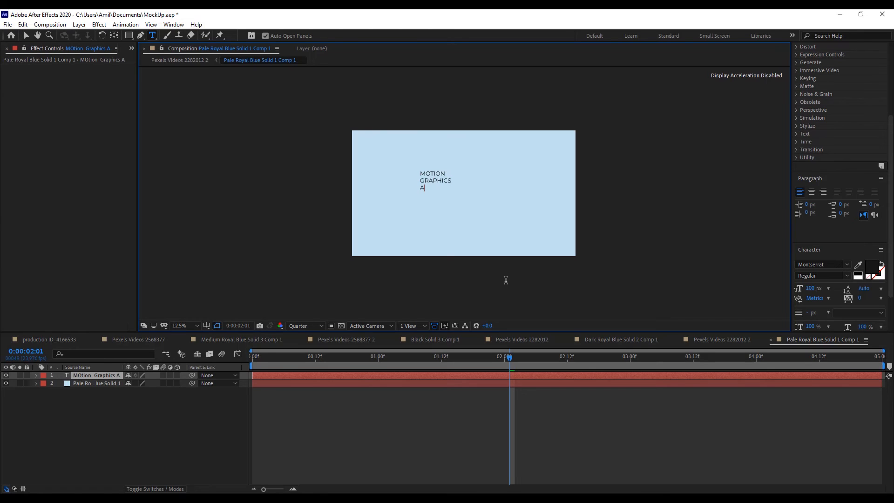
type("rtist")
Set the whole text block to the Montserrat Black style with a font size of 305 px.
key("ctrl+a")
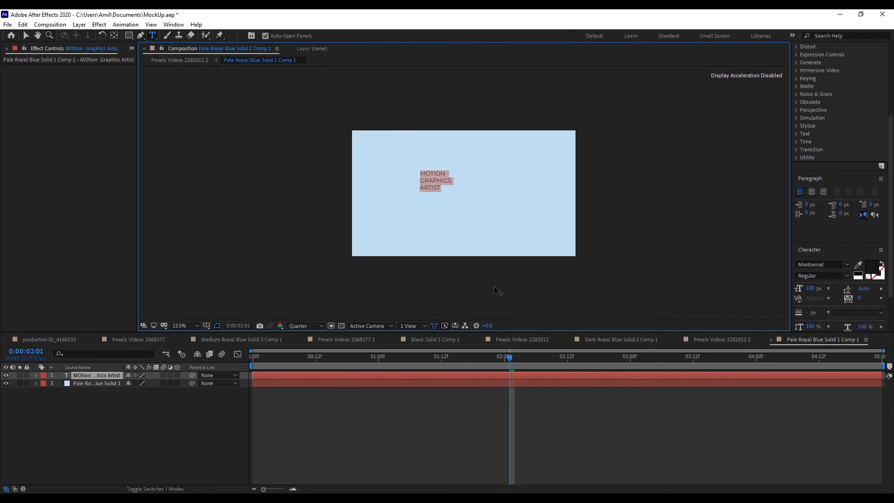
left_click(847, 277)
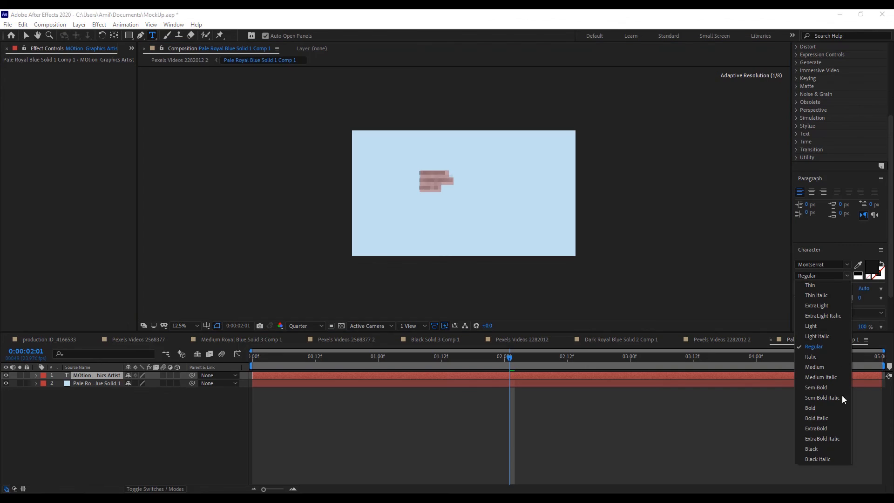
left_click(814, 448)
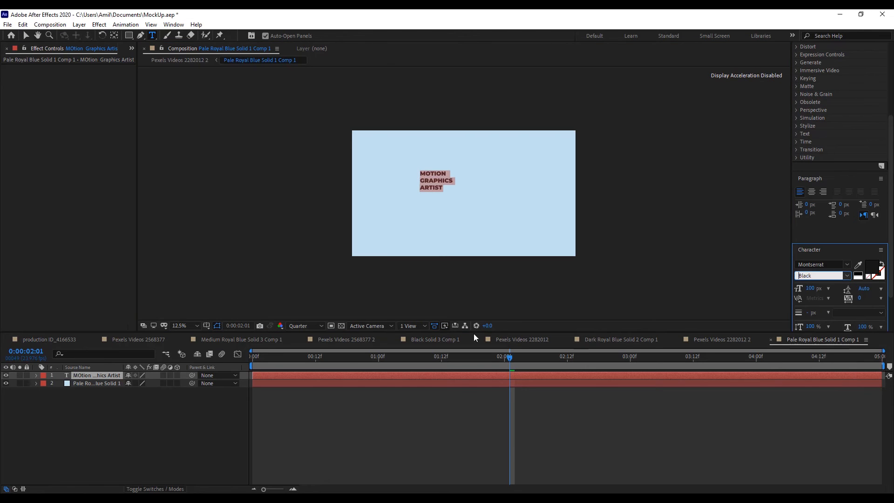
left_click(81, 387)
left_click(95, 381)
left_click(94, 375)
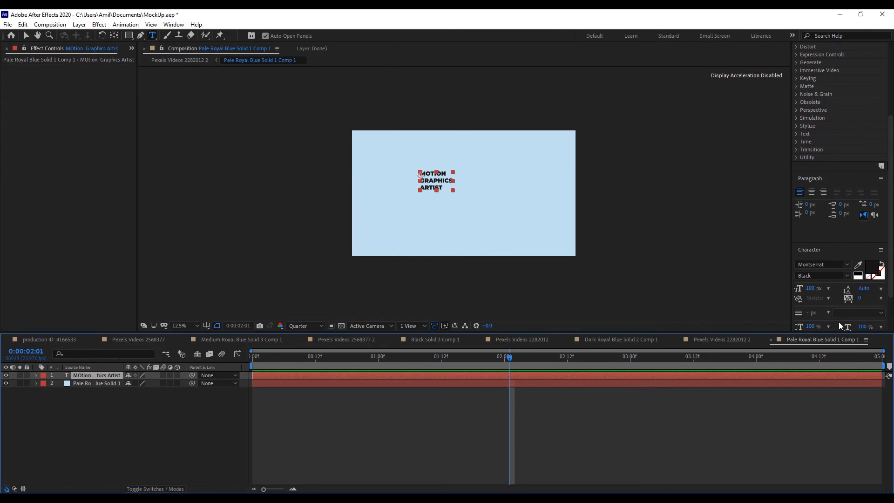
left_click(811, 289)
left_click_drag(811, 289, 887, 289)
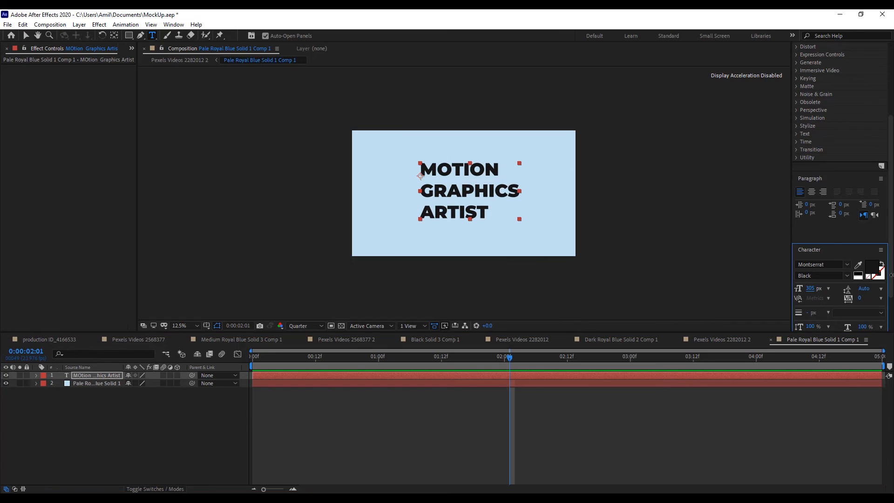
key("v")
left_click(703, 187)
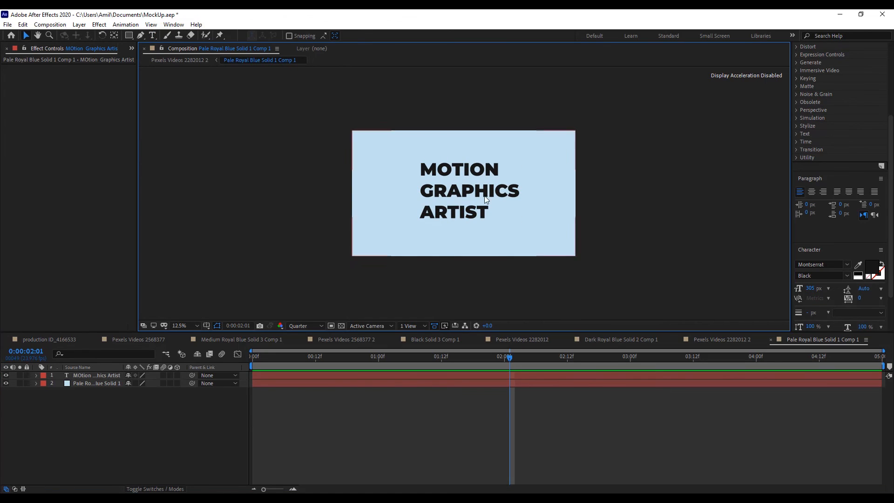
Tighten the leading of the three-line text to 263 px.
left_click(473, 195)
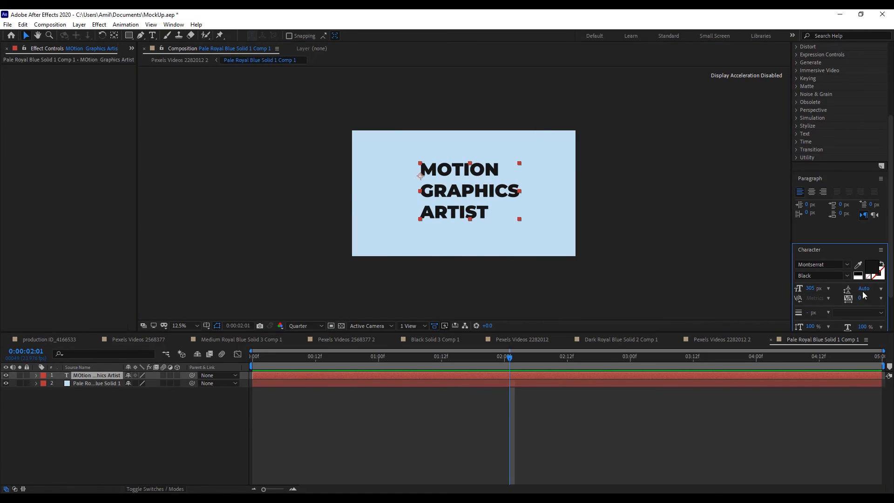
left_click_drag(863, 289, 884, 279)
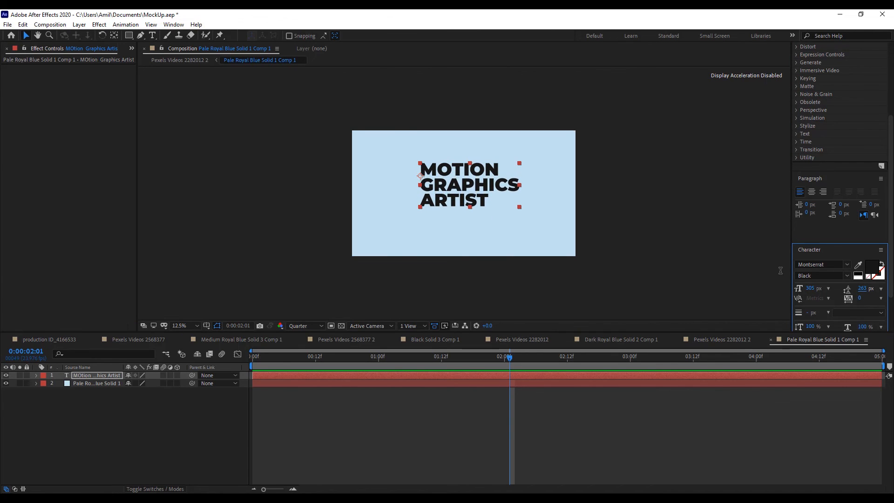
left_click(726, 259)
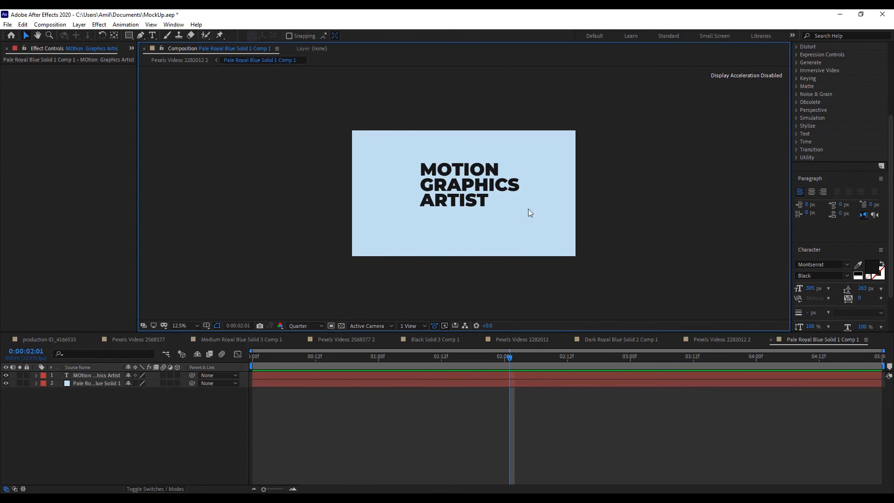
With the Title/Action Safe overlay shown temporarily, align the text's left edge to the overlay's left vertical line and centre it vertically.
left_click(207, 326)
left_click(221, 337)
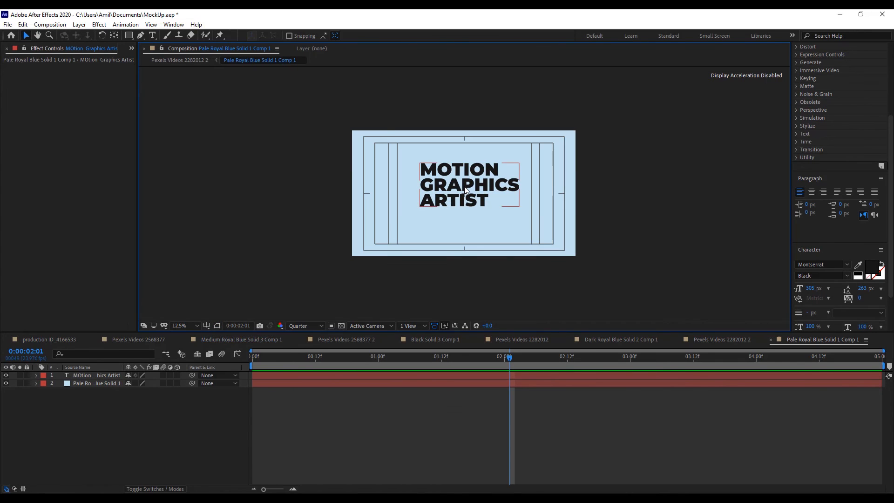
left_click_drag(465, 187, 432, 197)
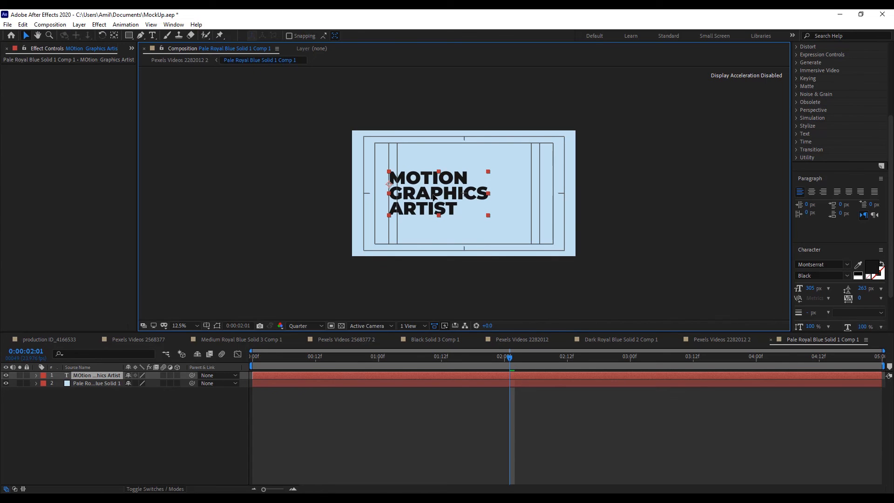
left_click(619, 216)
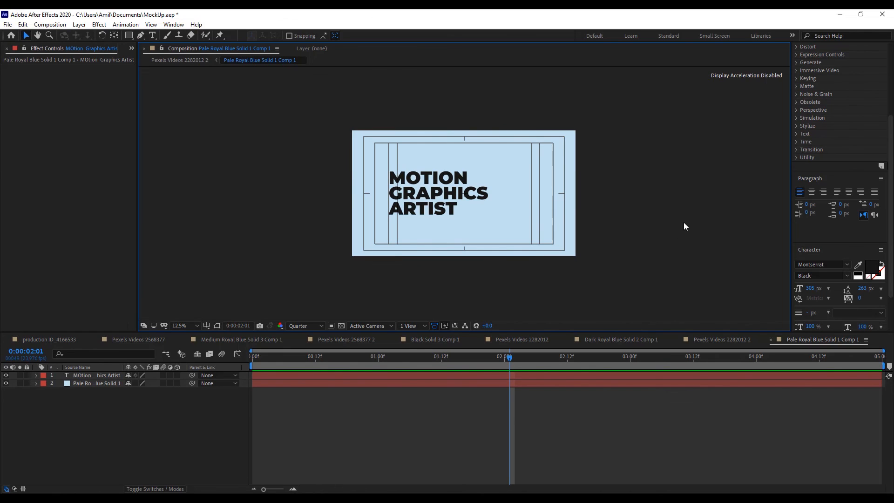
left_click(206, 325)
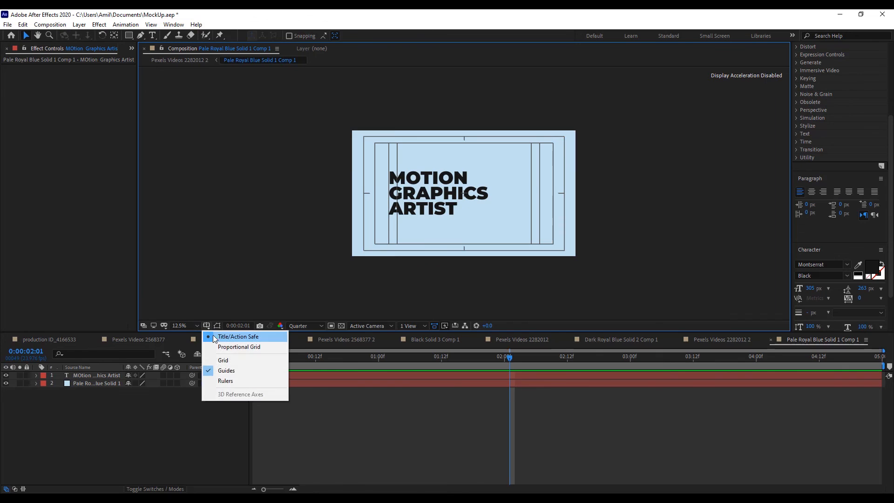
left_click(228, 336)
Return to the Pexels Videos 2282012 2 composition and preview how the text follows the building wall toward the clip's end.
left_click(712, 344)
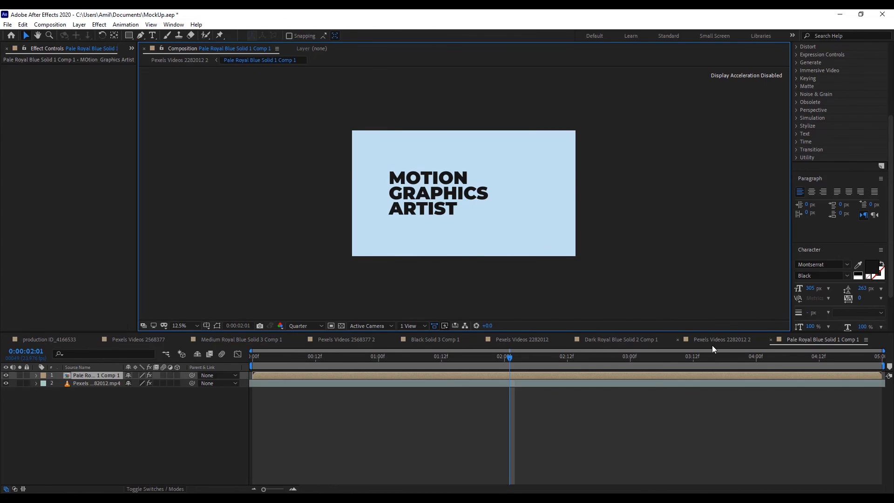
left_click(702, 228)
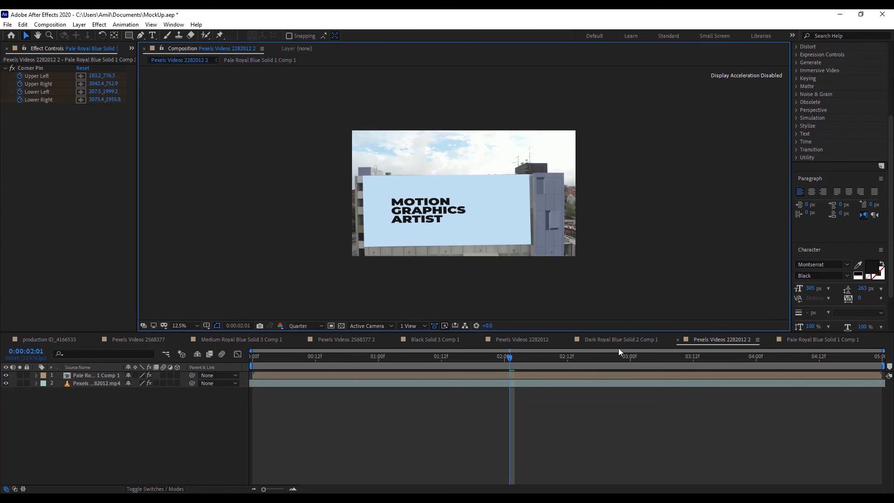
left_click(702, 362)
key("space")
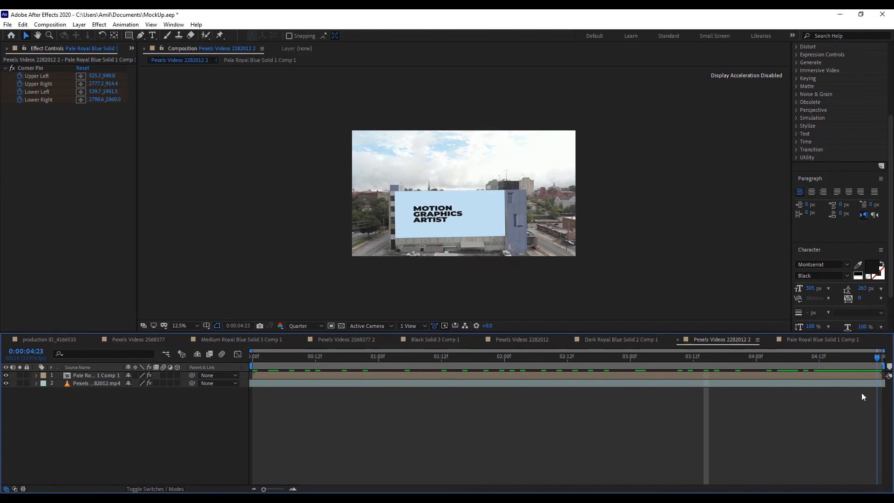
left_click(773, 362)
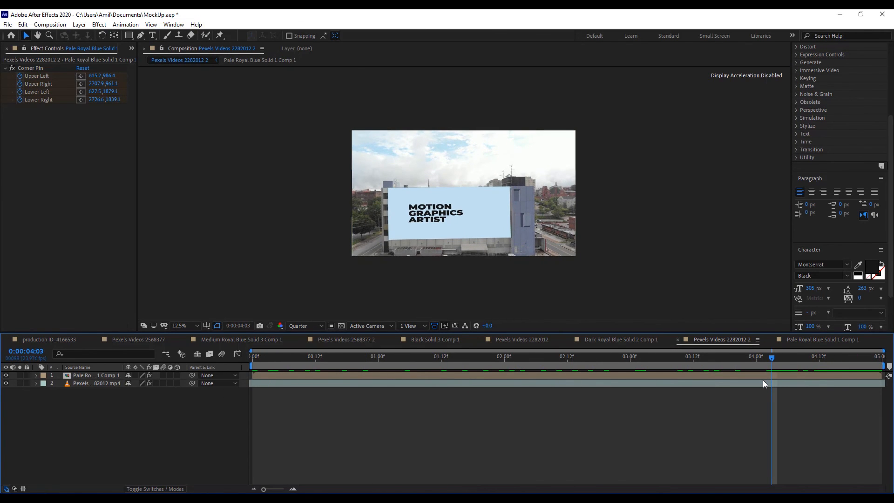